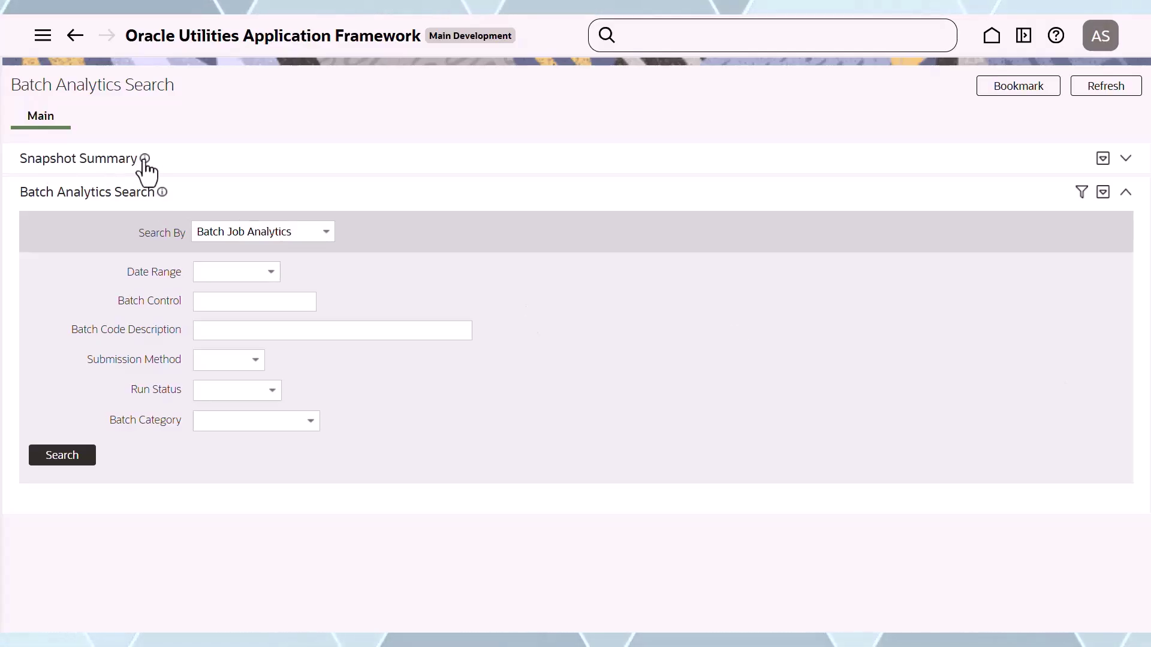
Check the latest business dates in the Snapshot Summary and read the help text for the Job Analytics Snapshot
left_click(1126, 159)
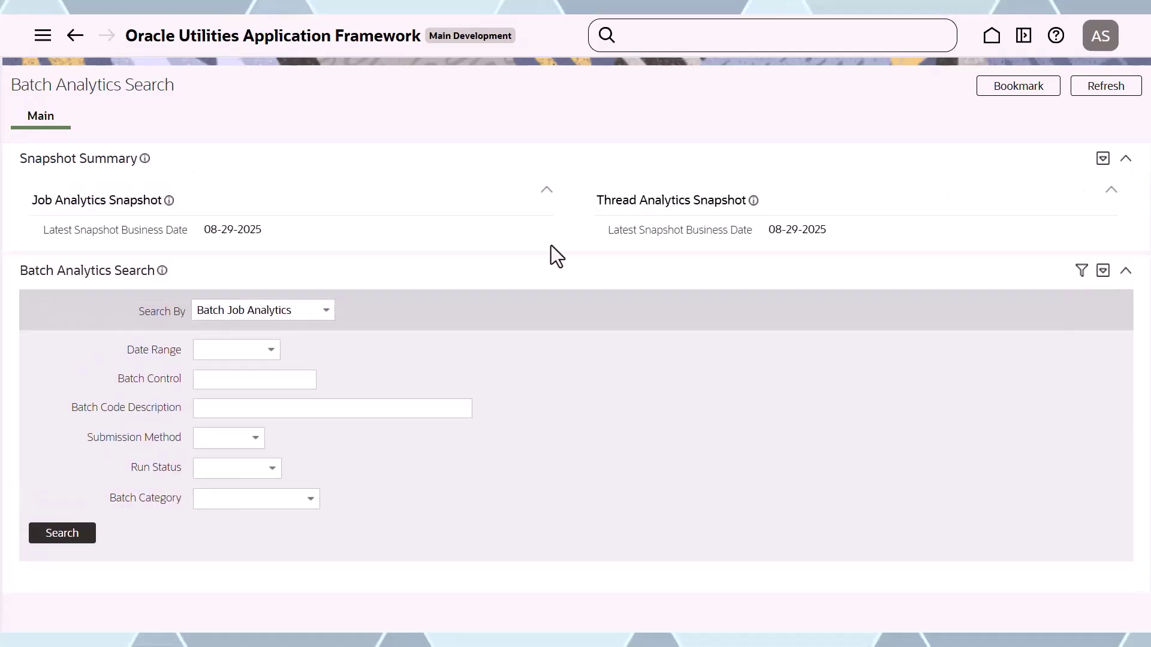
left_click(170, 201)
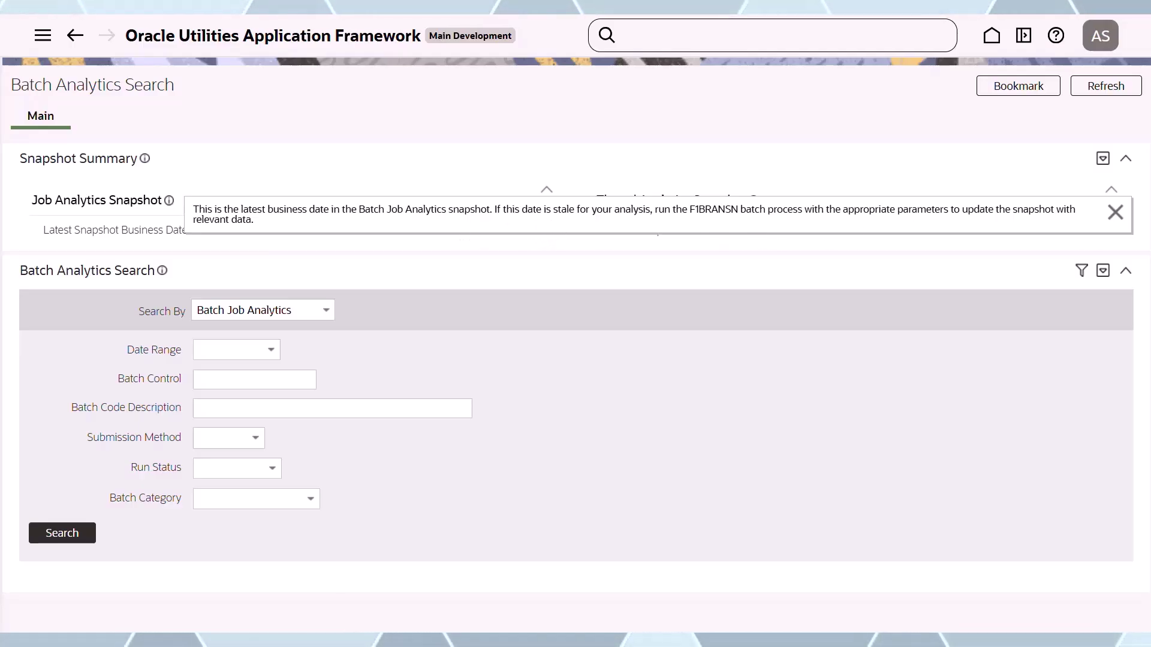
left_click(1115, 213)
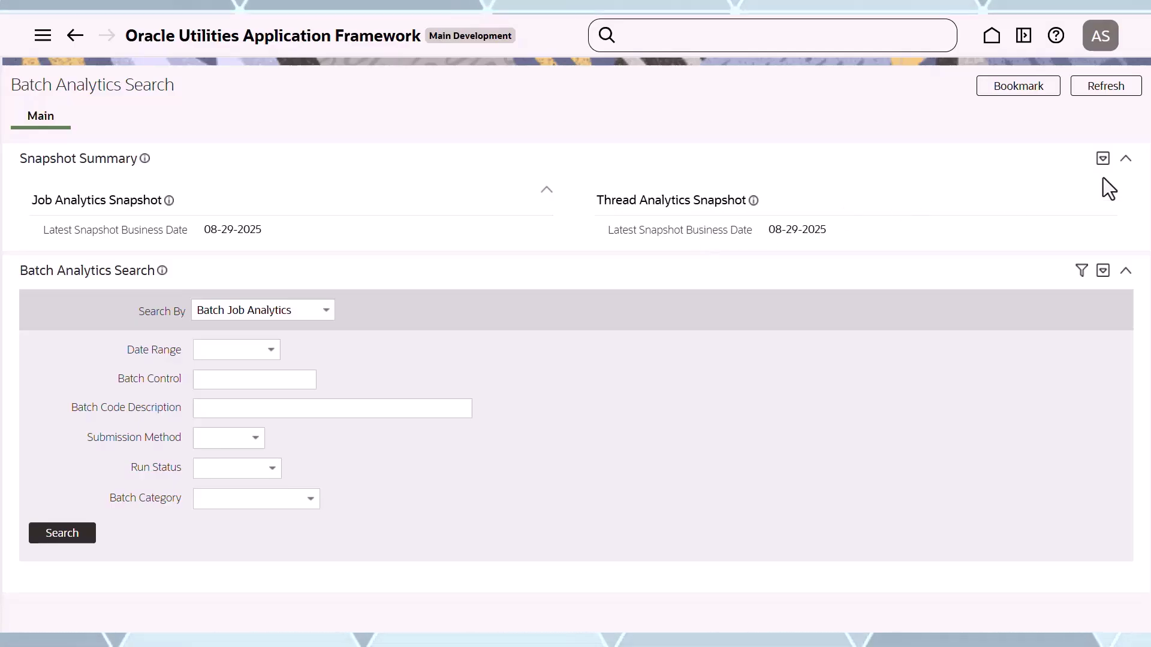
left_click(1126, 159)
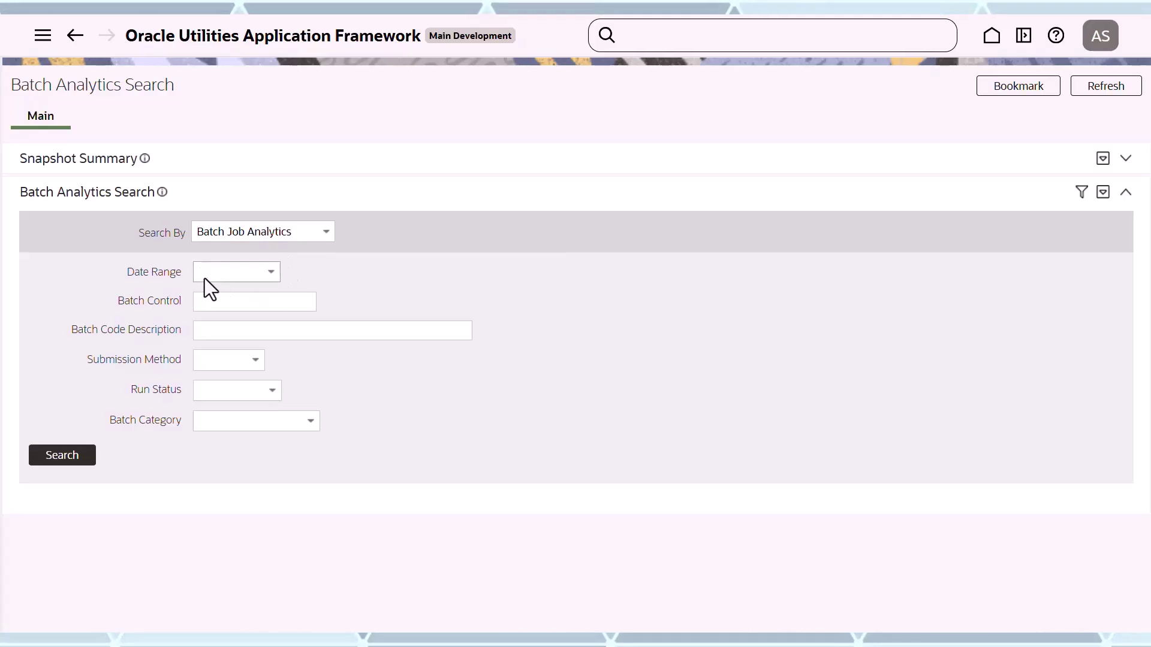
left_click(226, 273)
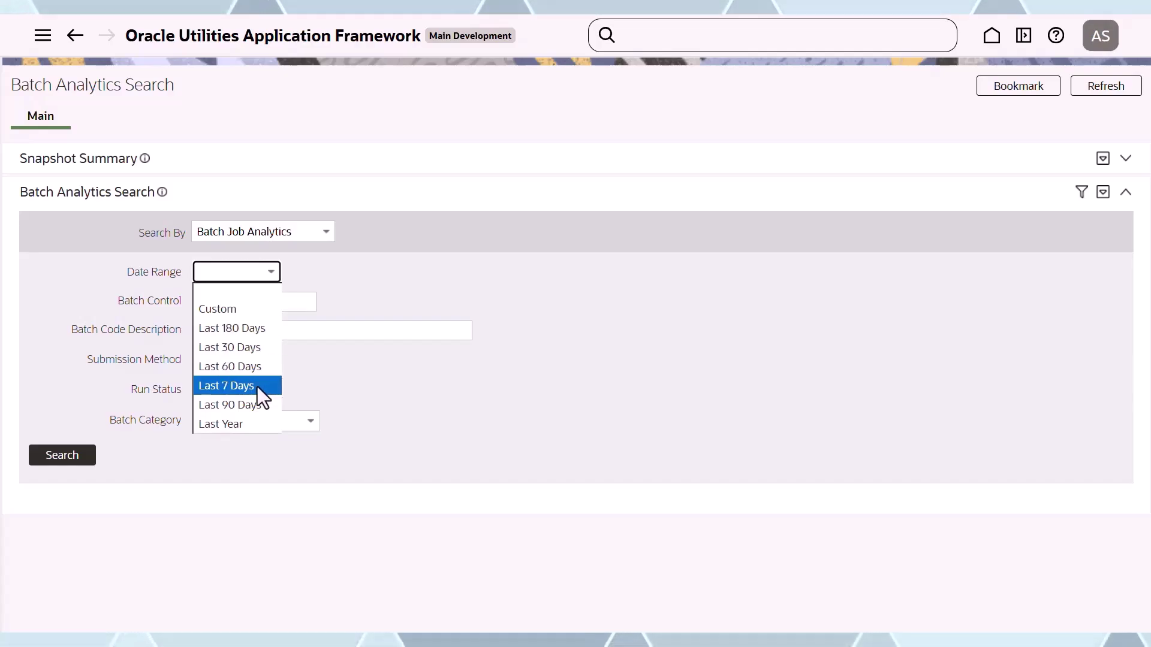
left_click(249, 314)
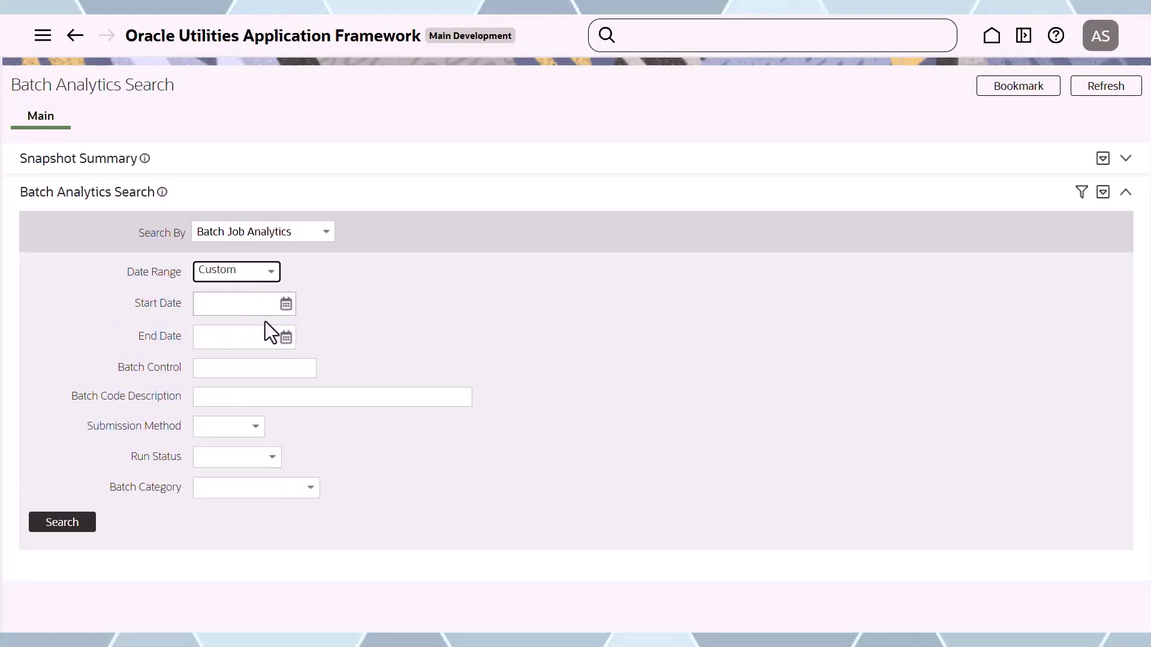
left_click(265, 273)
left_click(254, 291)
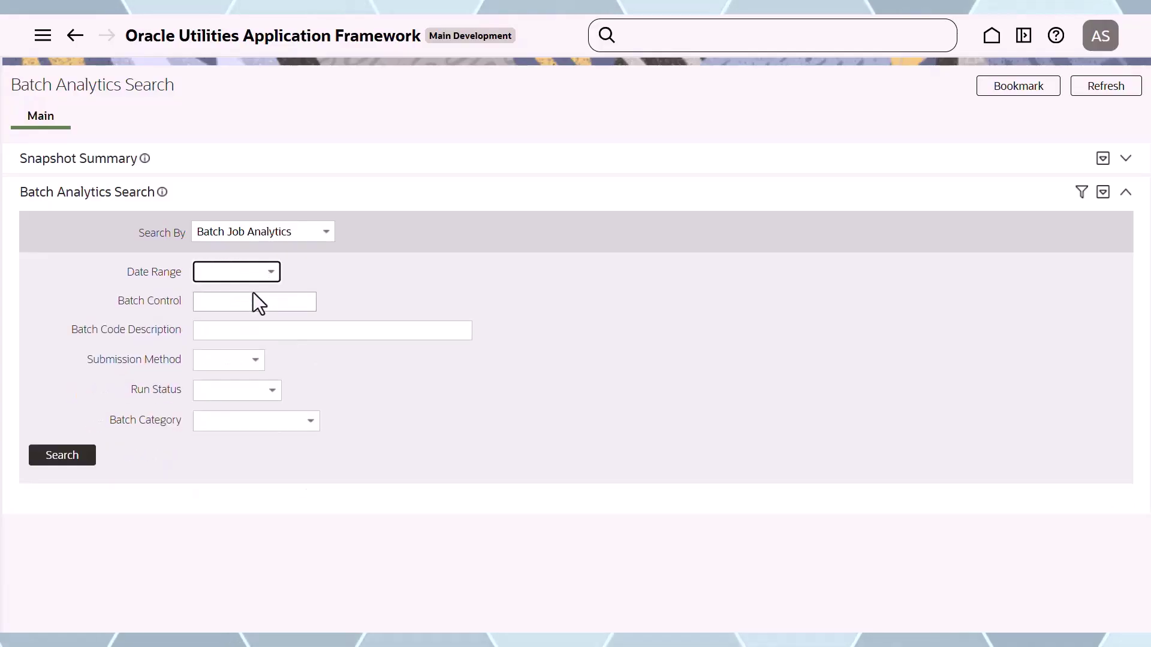
Set the Date Range filter of the batch job analytics search to Last 90 Days
left_click(264, 277)
left_click(267, 403)
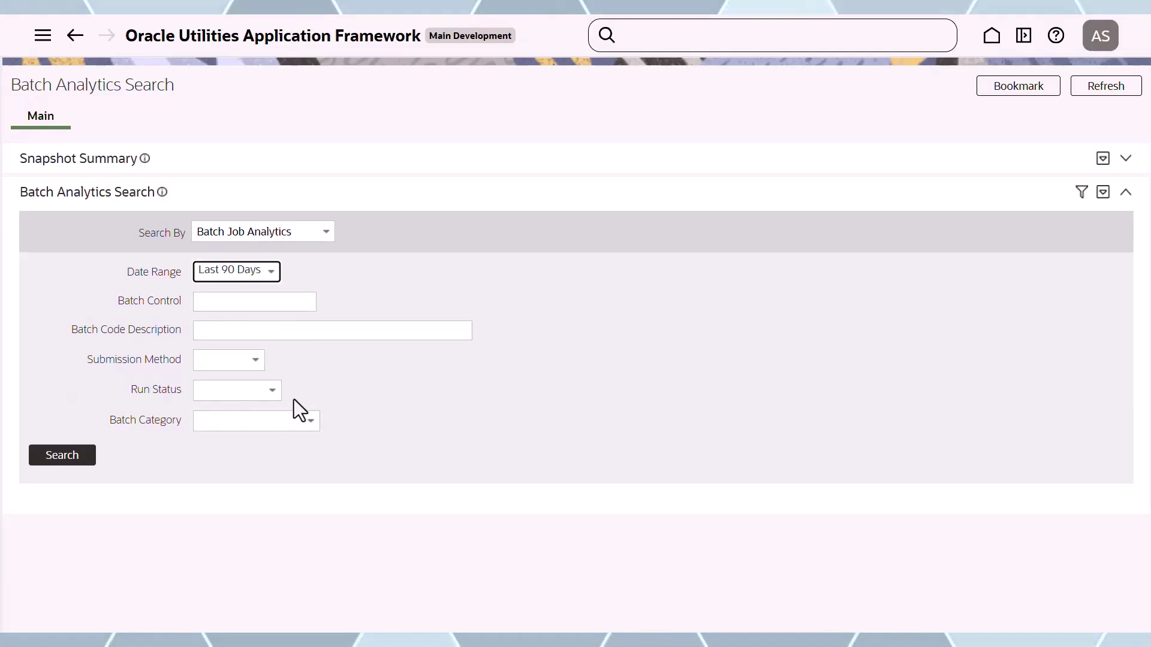
Review the available options for the Submission Method, Run Status and Batch Category filters without selecting any
left_click(243, 364)
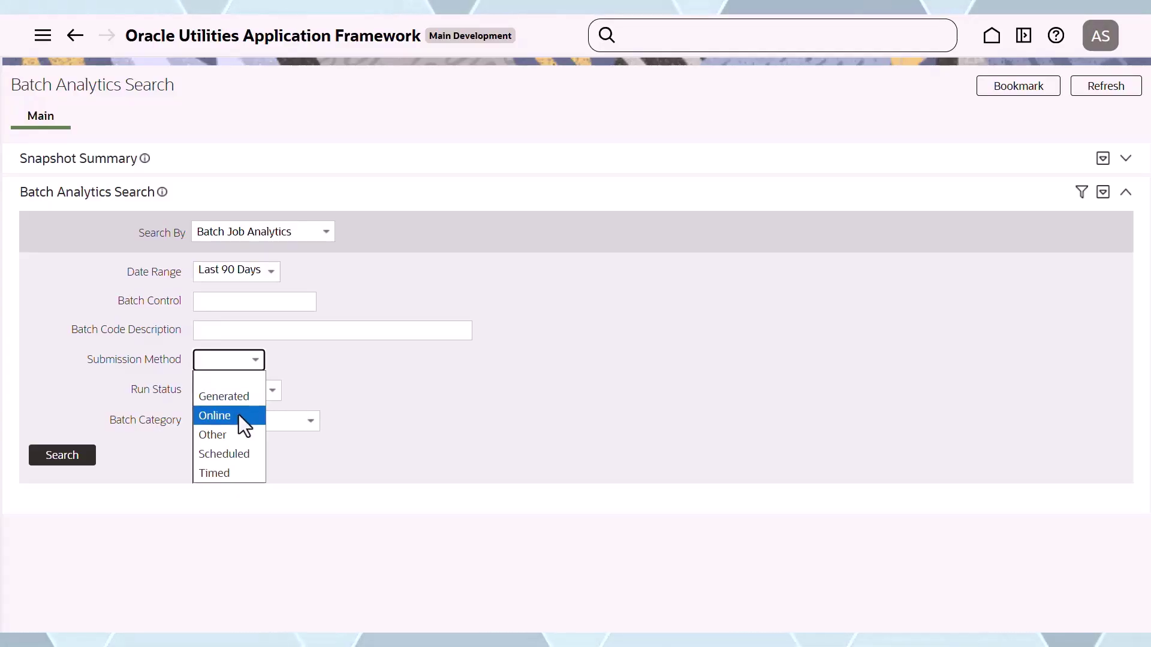
left_click(406, 402)
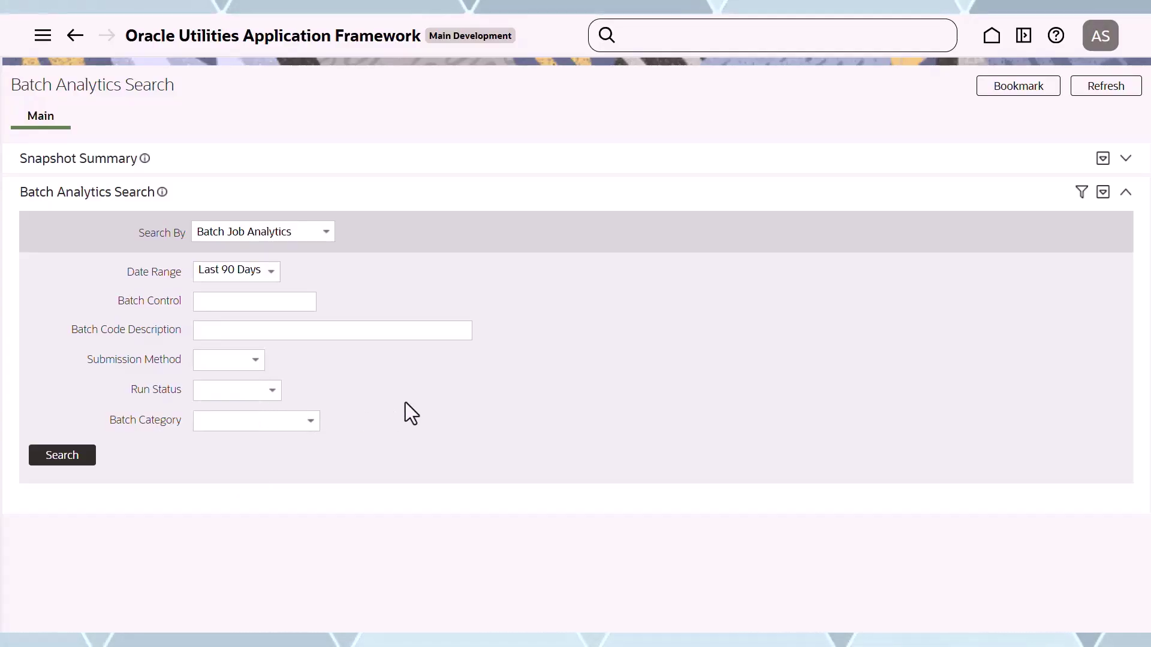
left_click(273, 390)
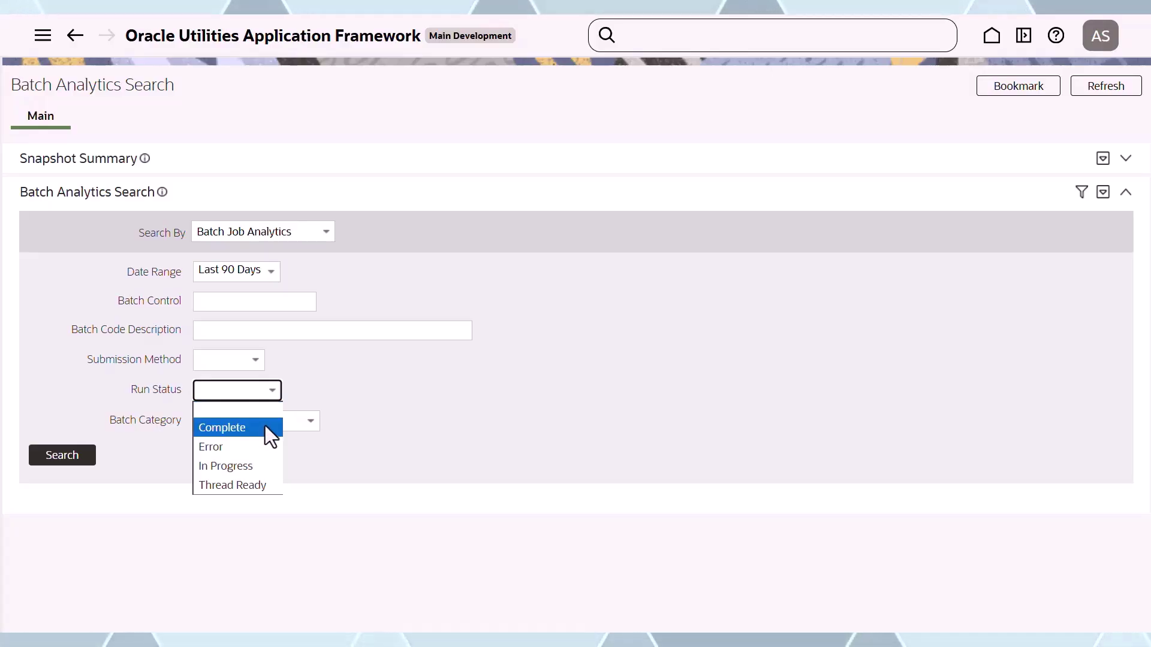
left_click(421, 386)
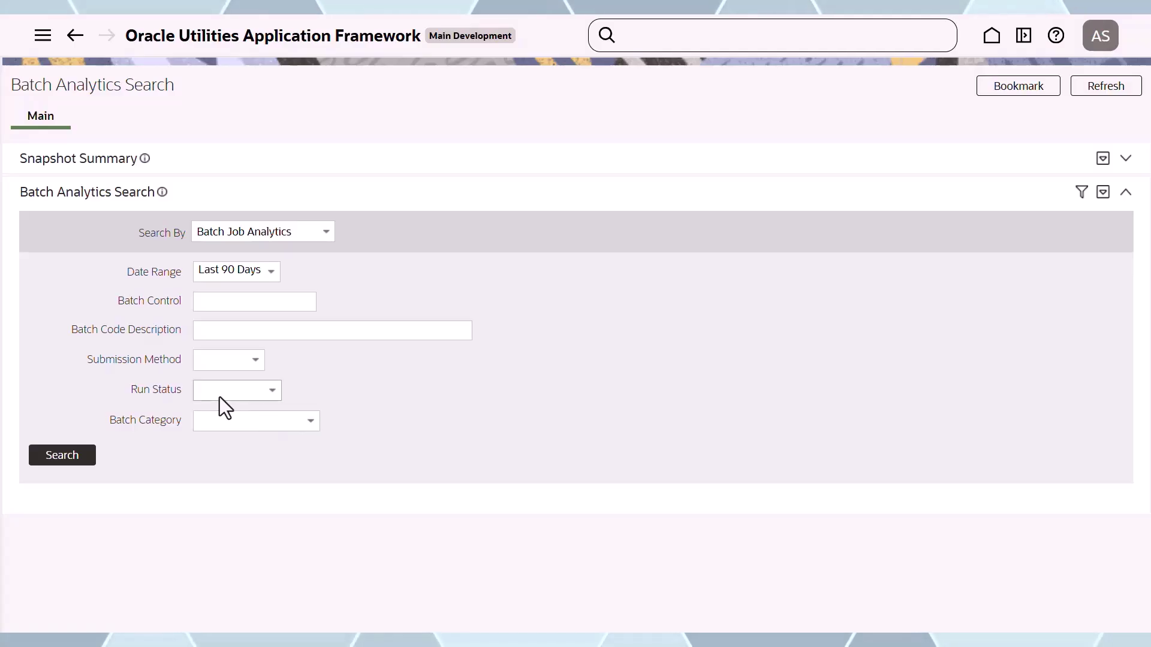
left_click(258, 425)
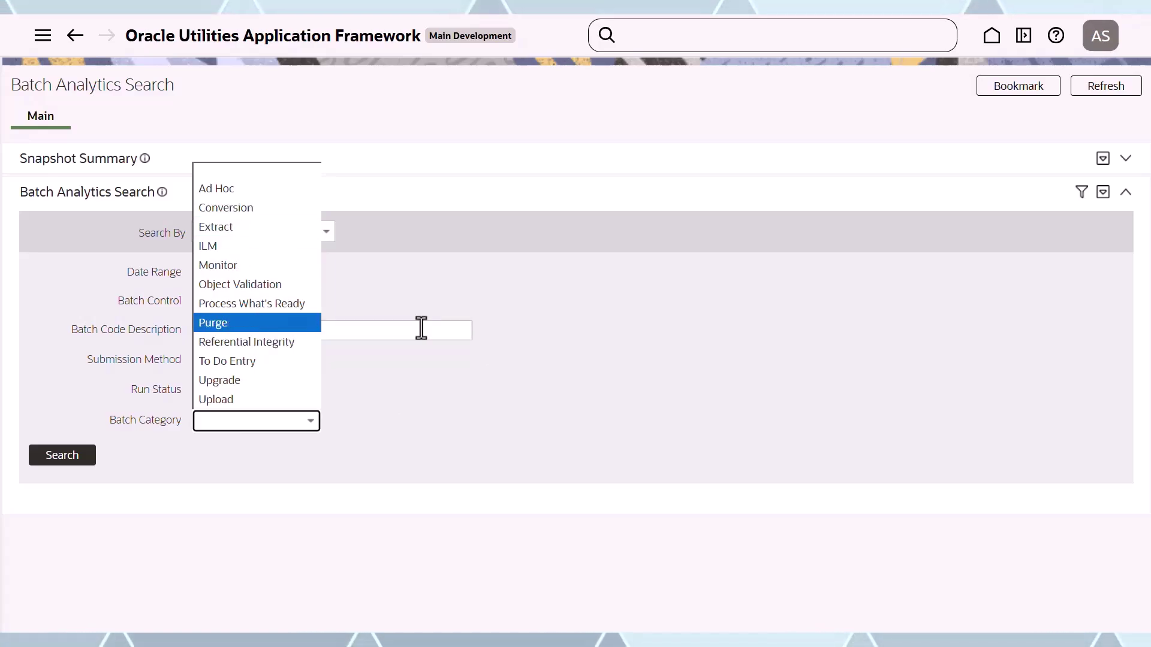
left_click(616, 350)
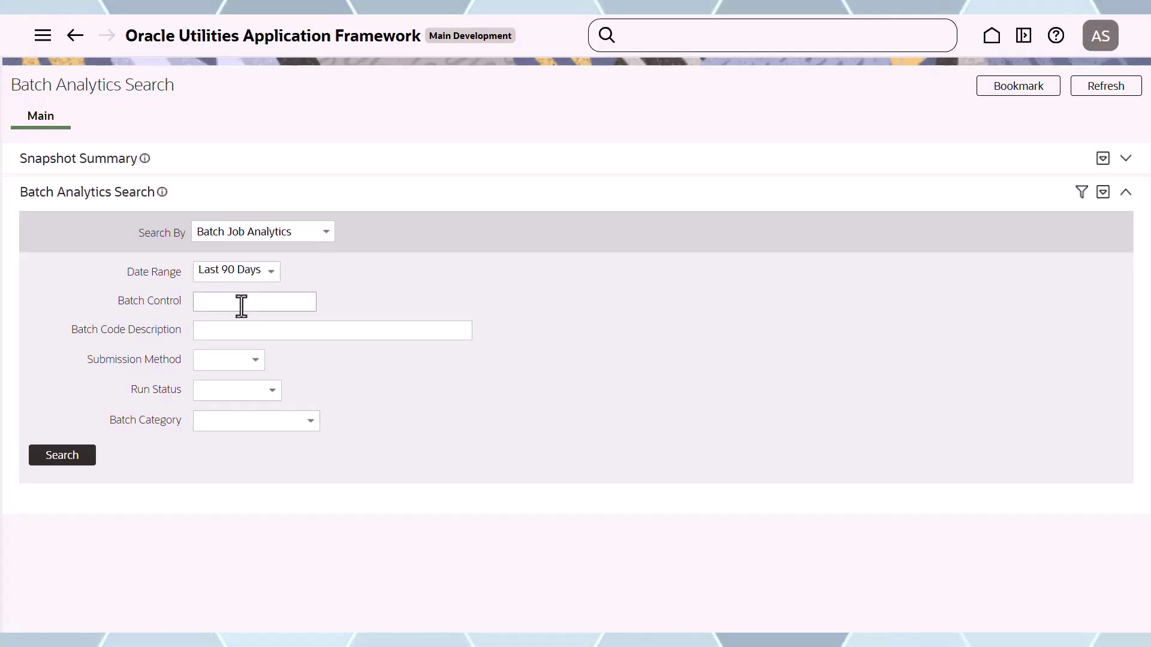
Run the batch job analytics search and open the dashboard for Migration Data Set Import Monitor from the results
left_click(72, 459)
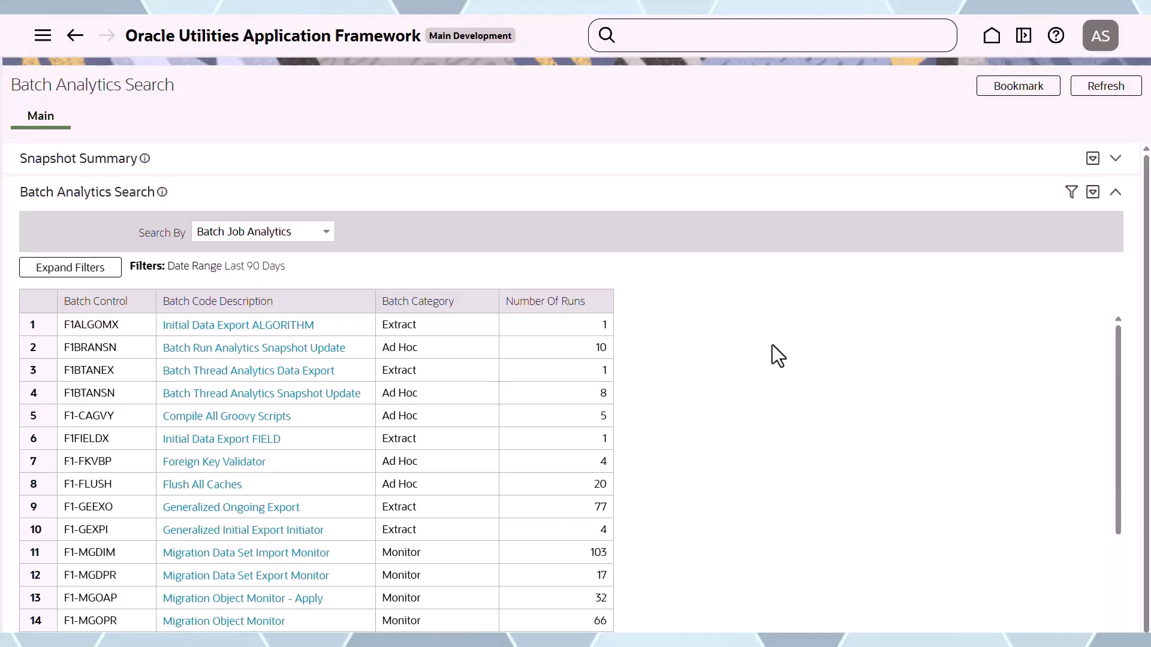
scroll(769, 347, "down", 5)
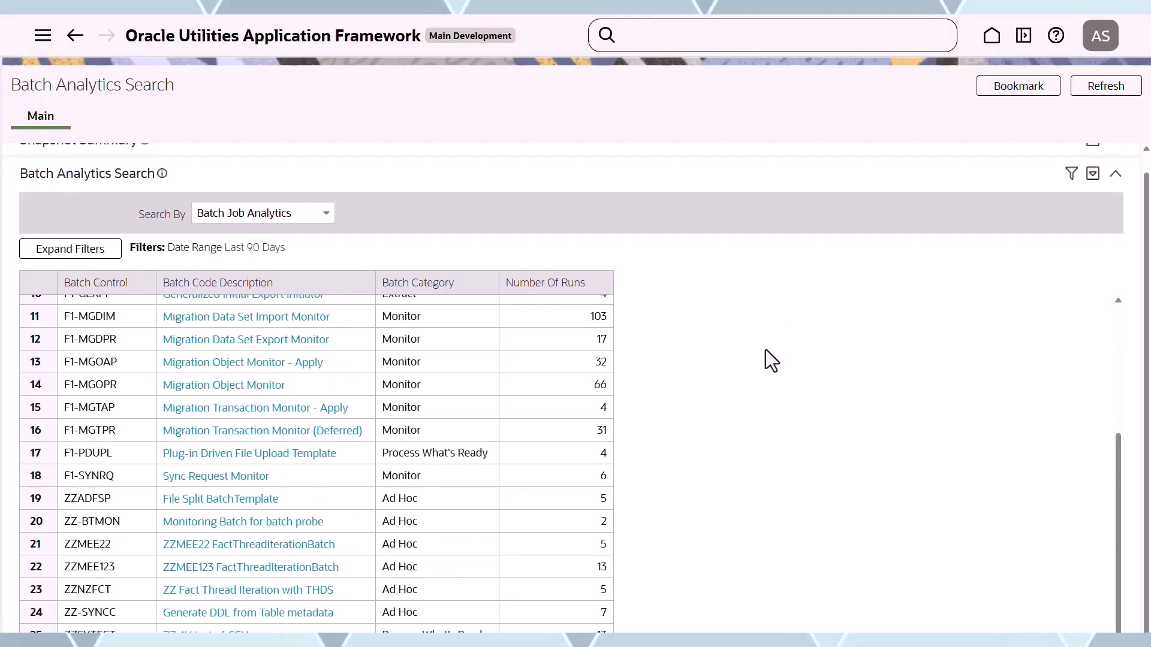
scroll(396, 414, "up", 5)
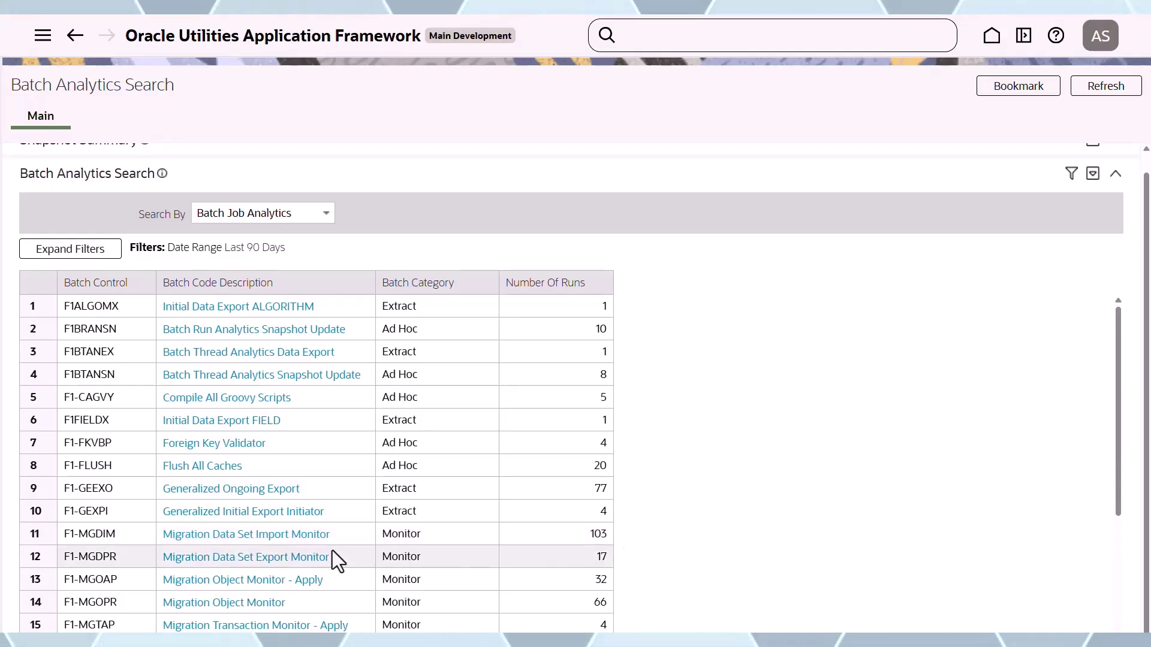
left_click(318, 539)
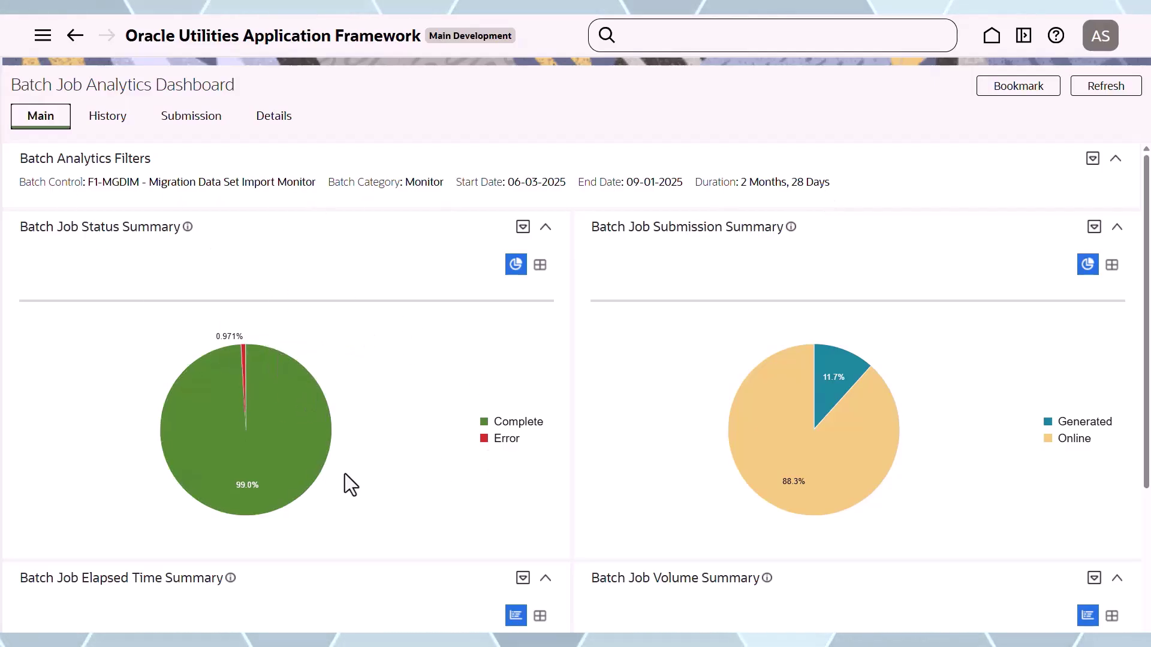
Examine the dashboard's status and submission pie charts and the elapsed time and volume summaries for the batch job
mouse_move(234, 508)
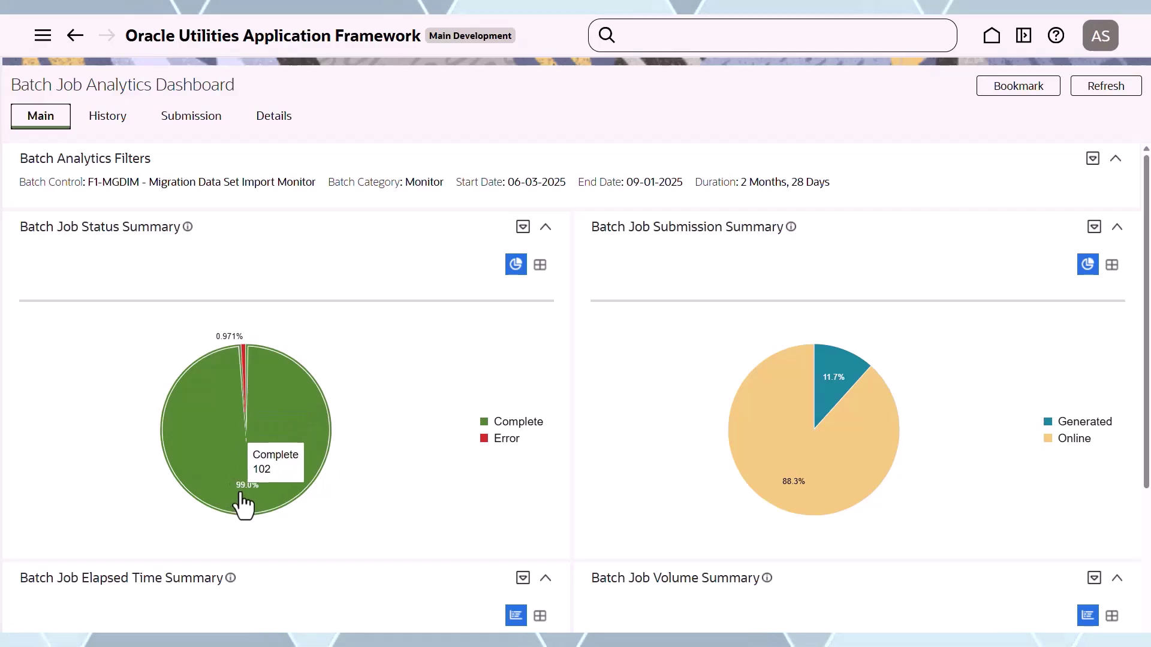
mouse_move(242, 366)
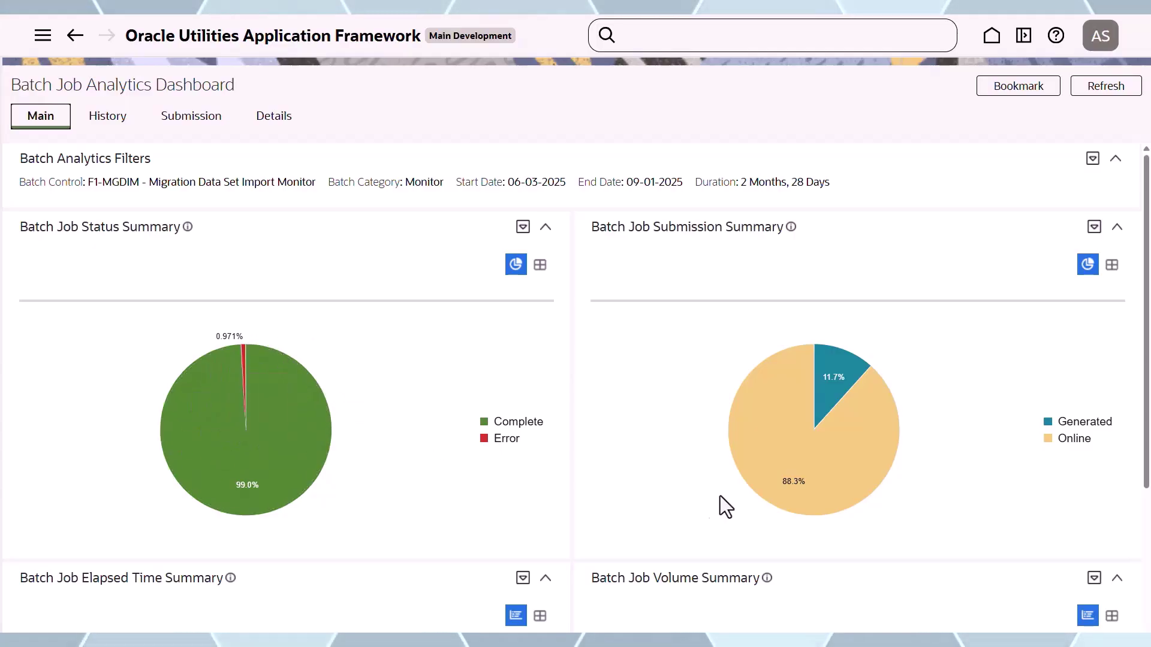
mouse_move(753, 398)
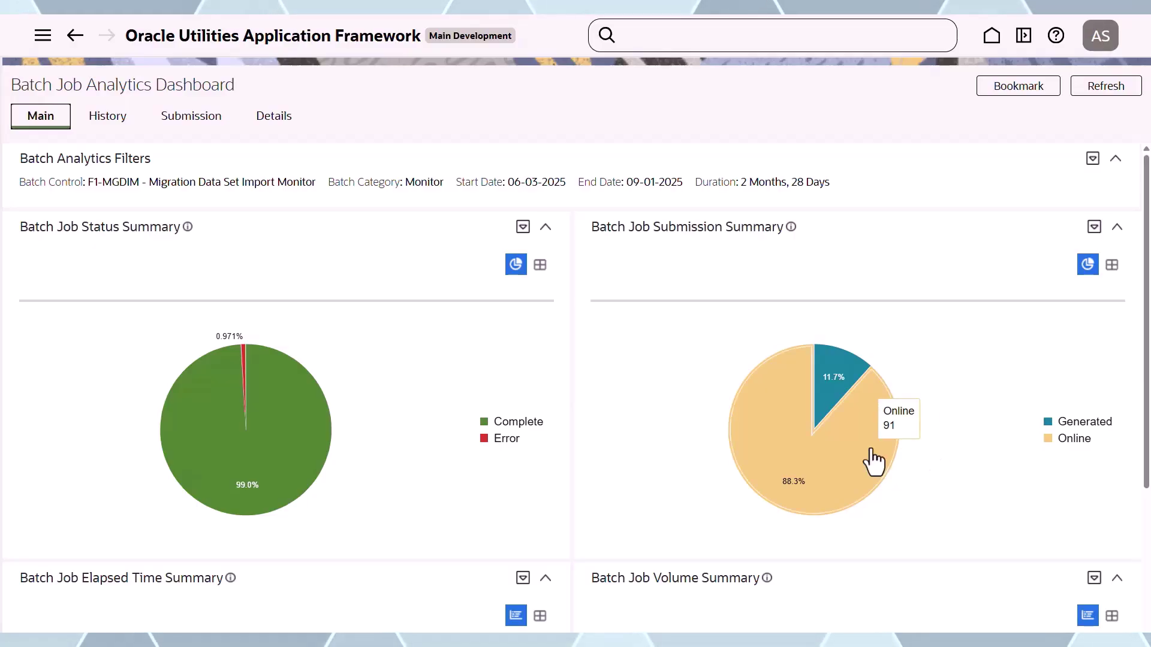
mouse_move(830, 390)
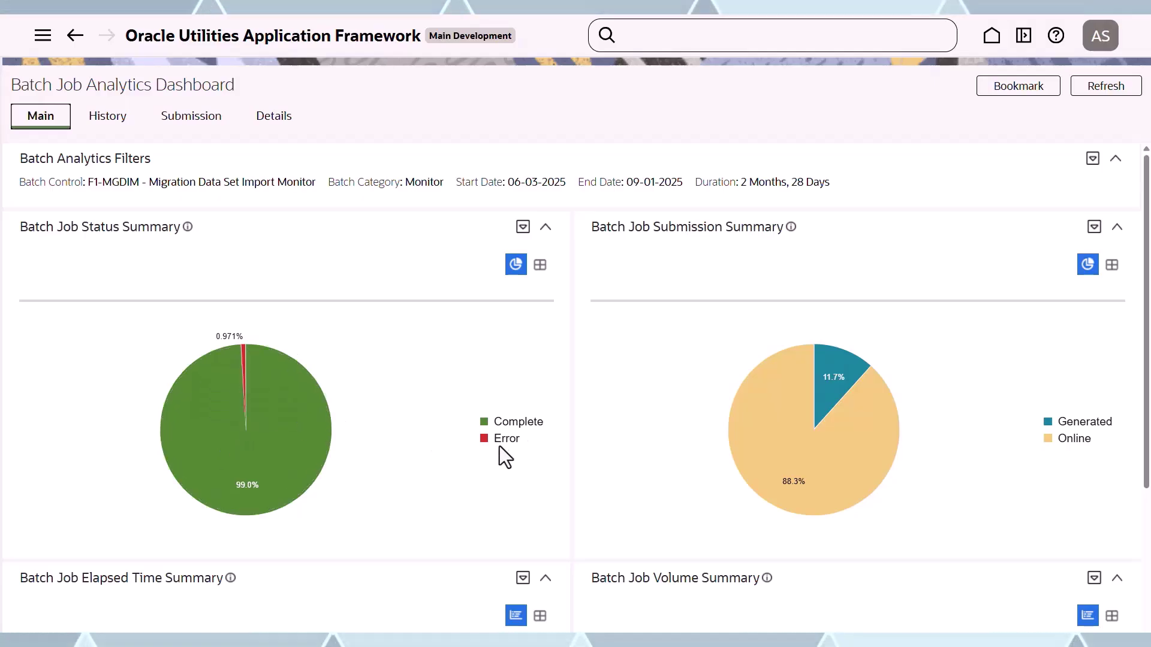
scroll(493, 400, "down", 3)
scroll(492, 401, "up", 3)
scroll(493, 402, "down", 3)
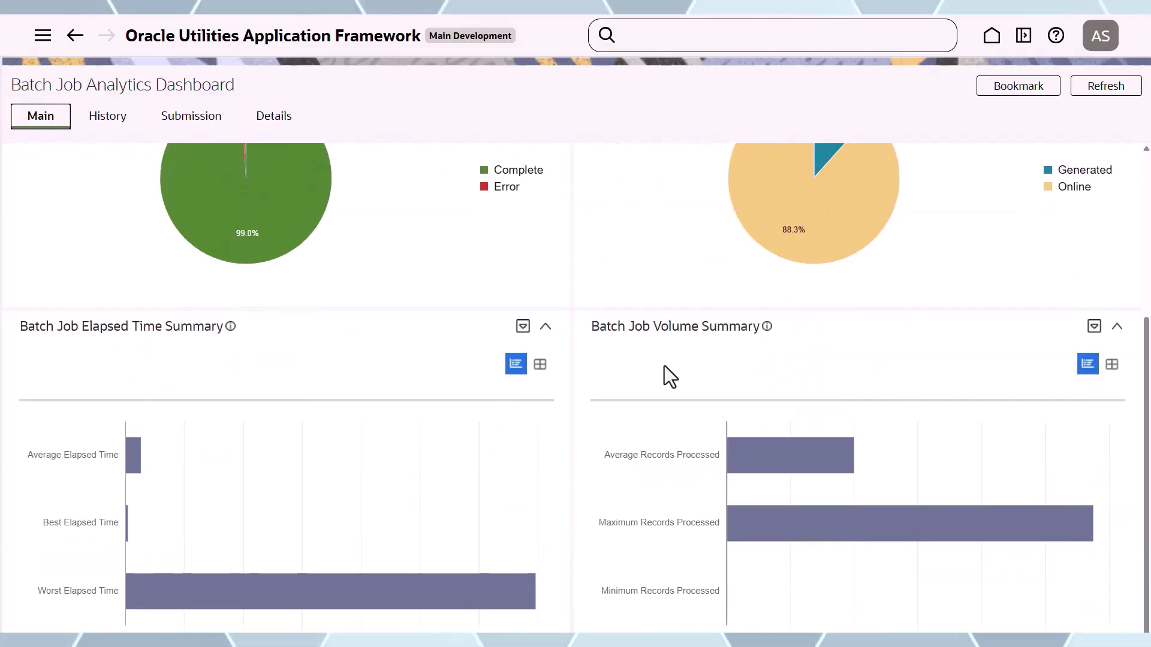
mouse_move(378, 611)
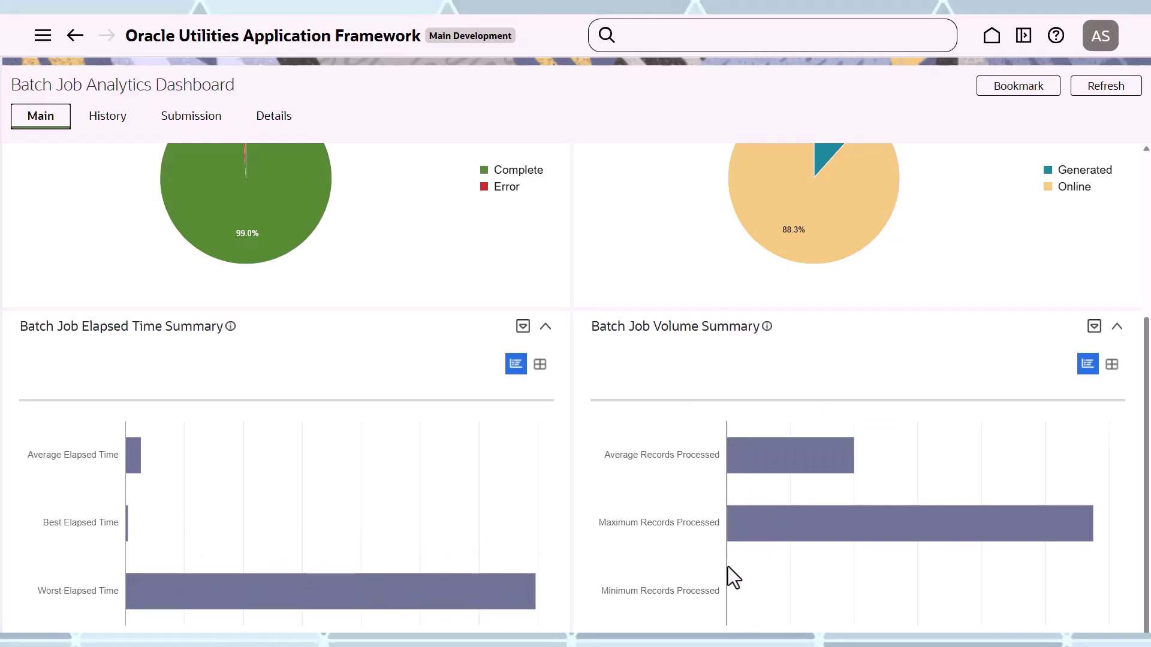
scroll(713, 561, "up", 3)
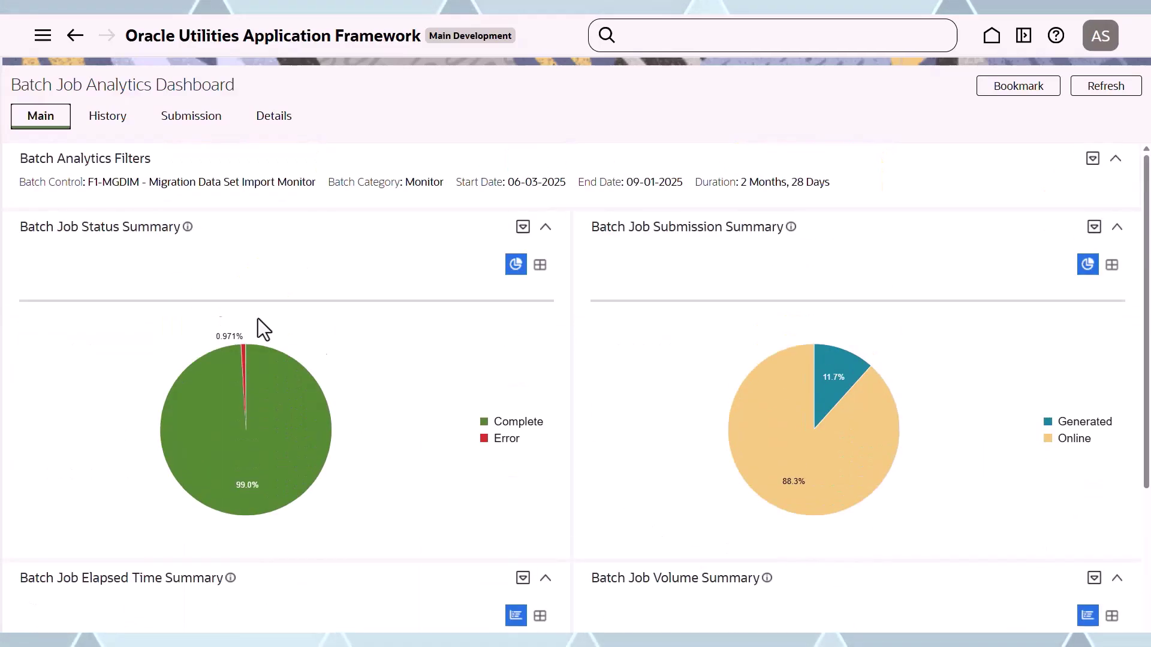
Examine the job's elapsed time history against its average and confidence interval, along with the volume history
left_click(108, 116)
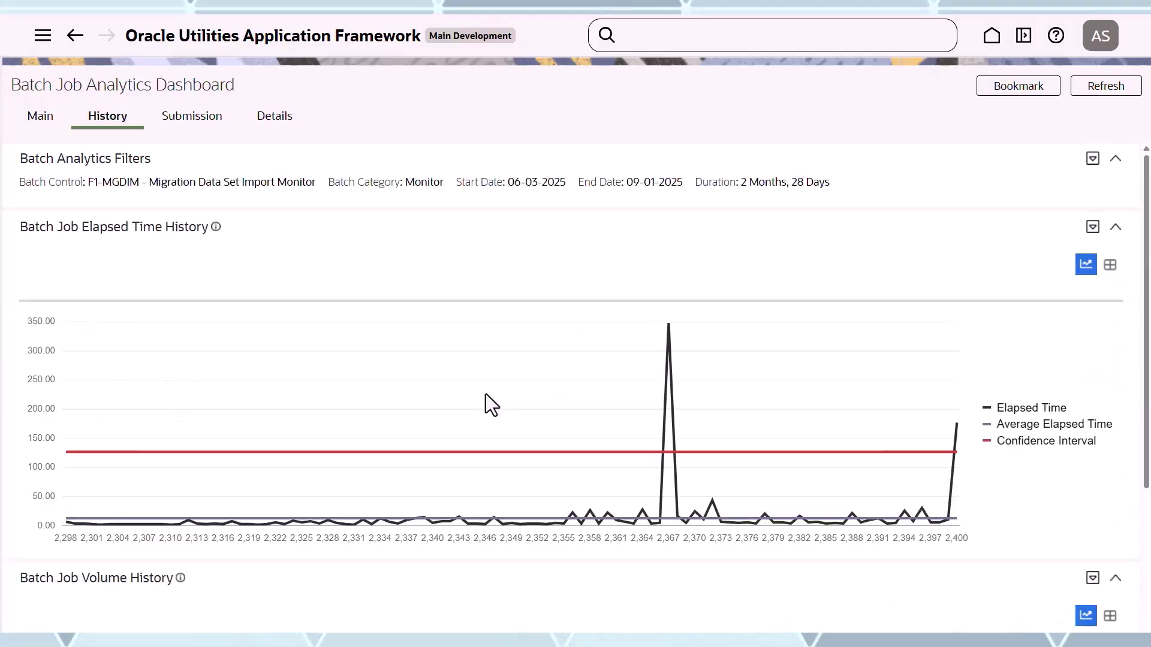
mouse_move(102, 527)
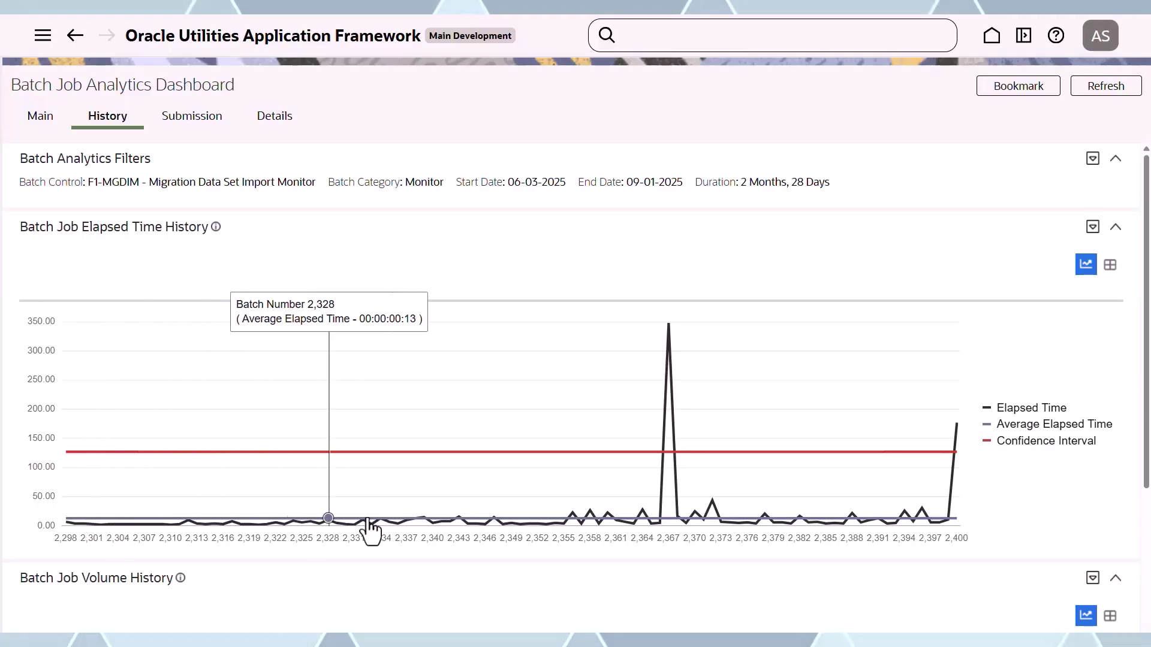
mouse_move(686, 460)
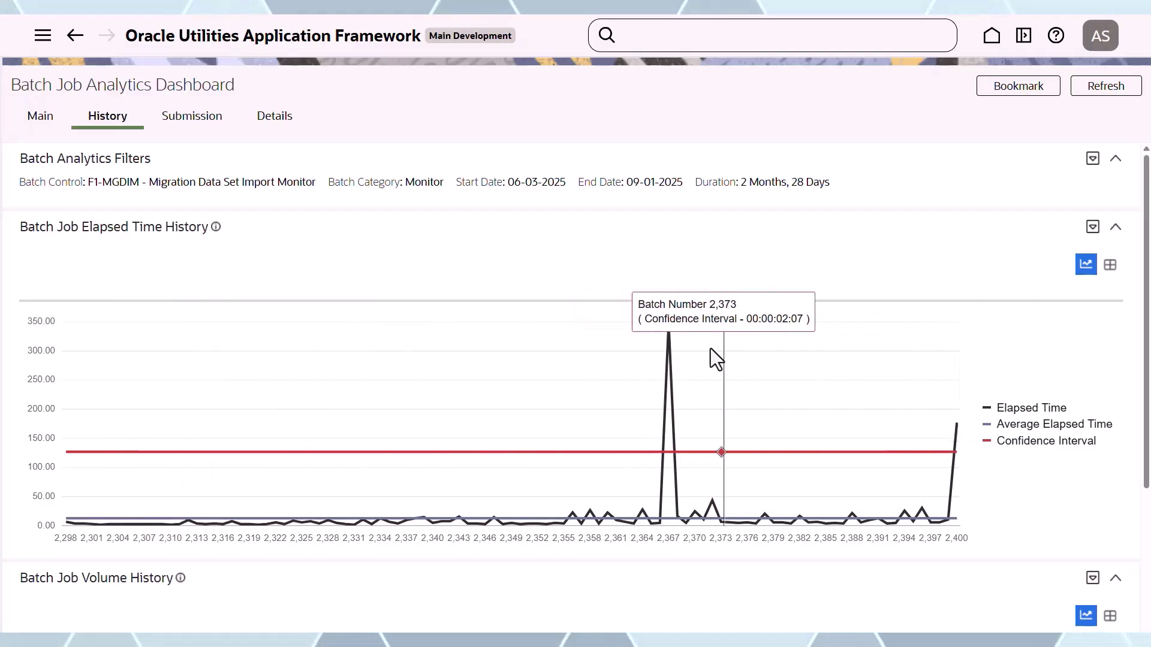
scroll(740, 378, "down", 4)
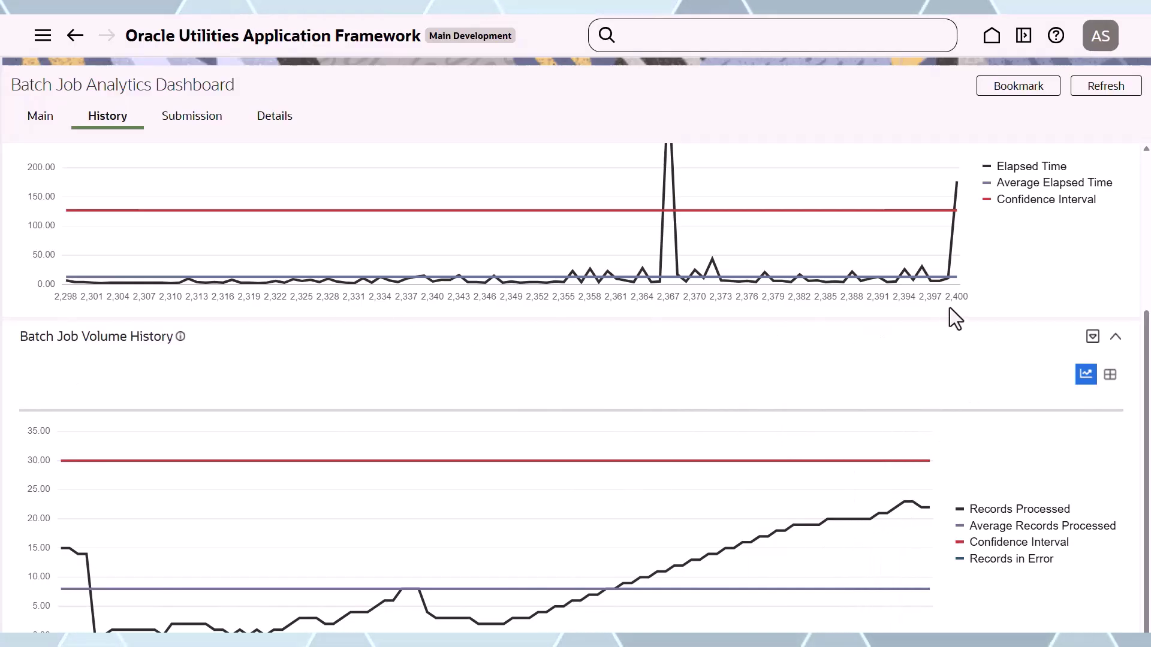
Examine the job's submission history as a table and a chart, and its submissions by weekday, hour and top users
left_click(208, 137)
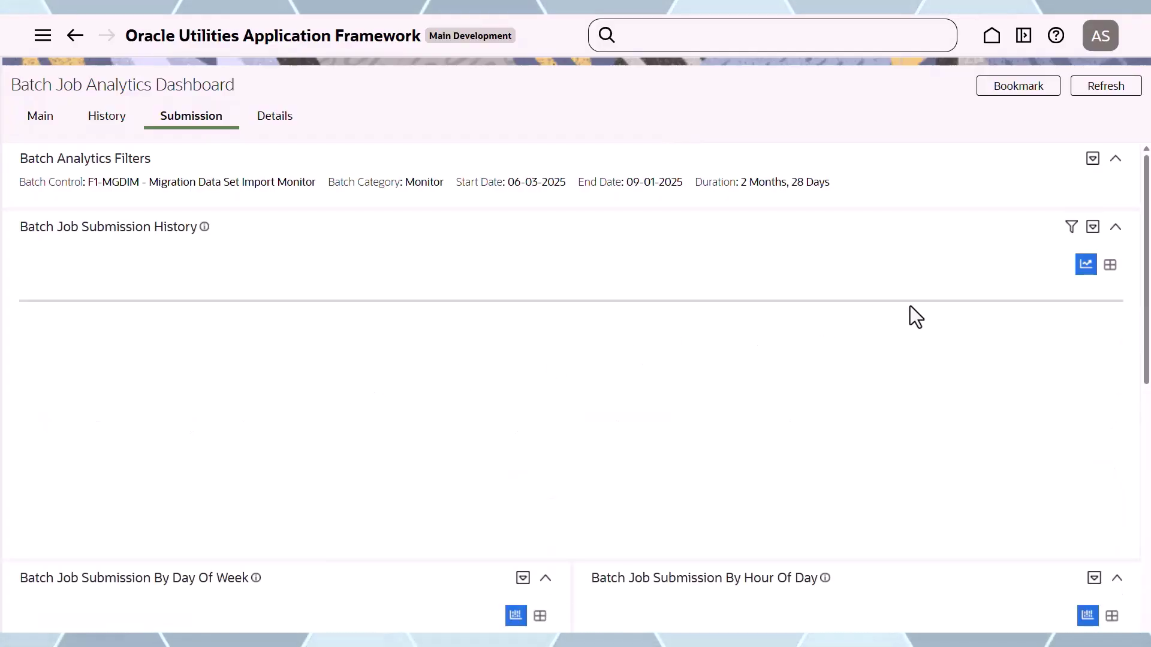
left_click(1110, 265)
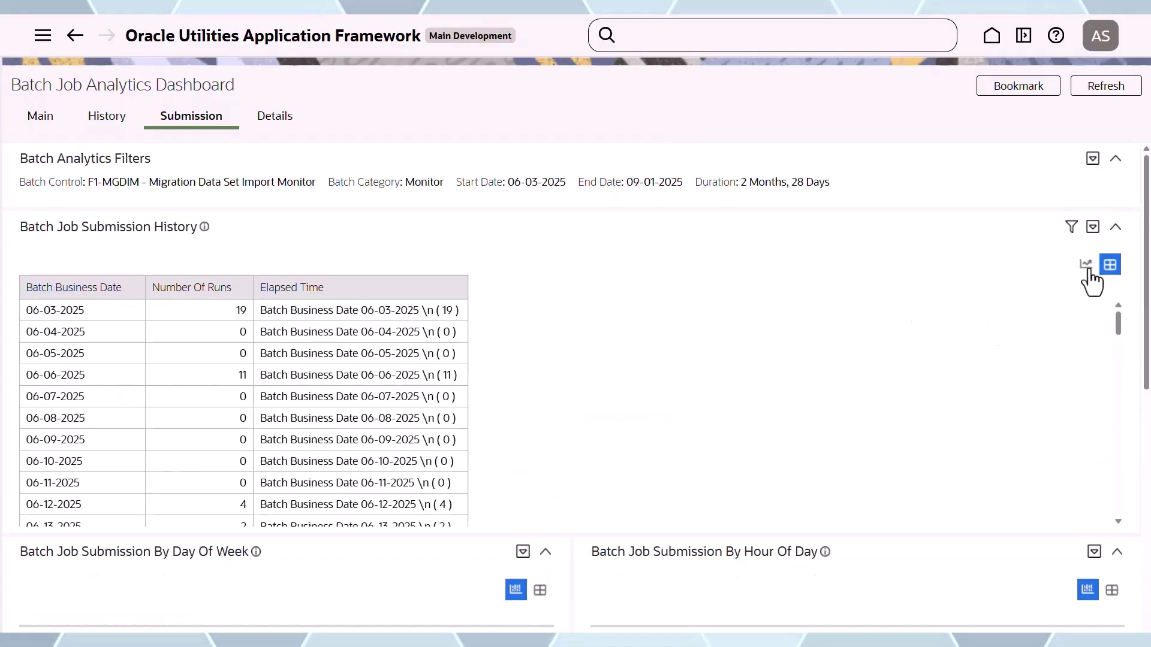
left_click(1085, 264)
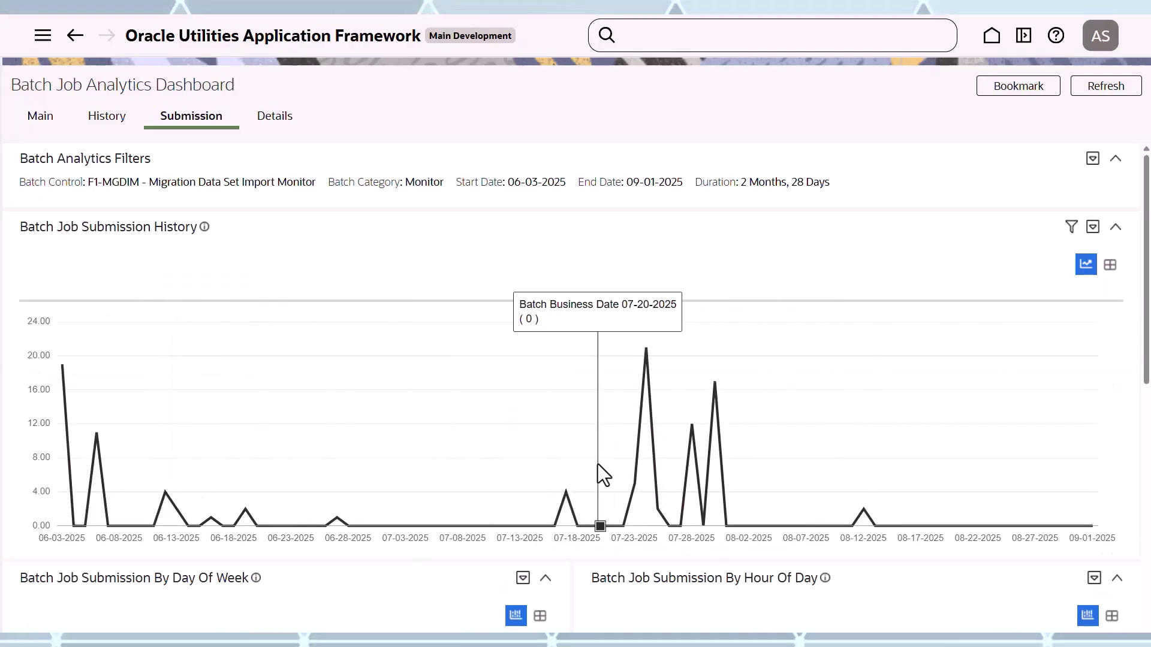
scroll(599, 464, "down", 4)
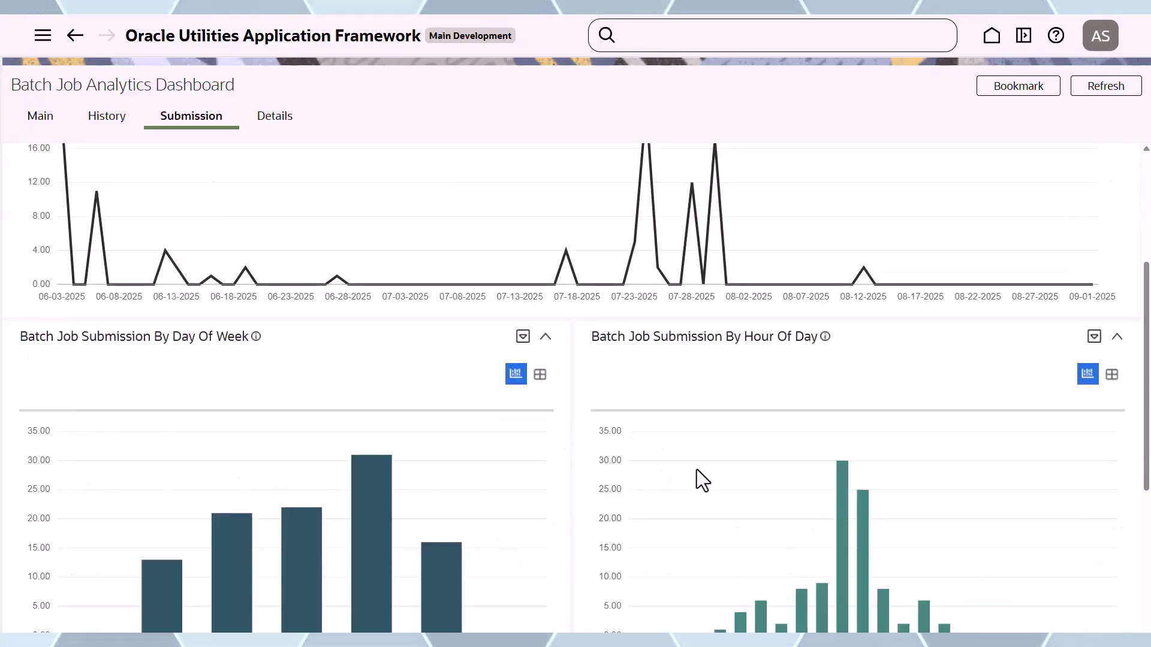
scroll(359, 509, "down", 4)
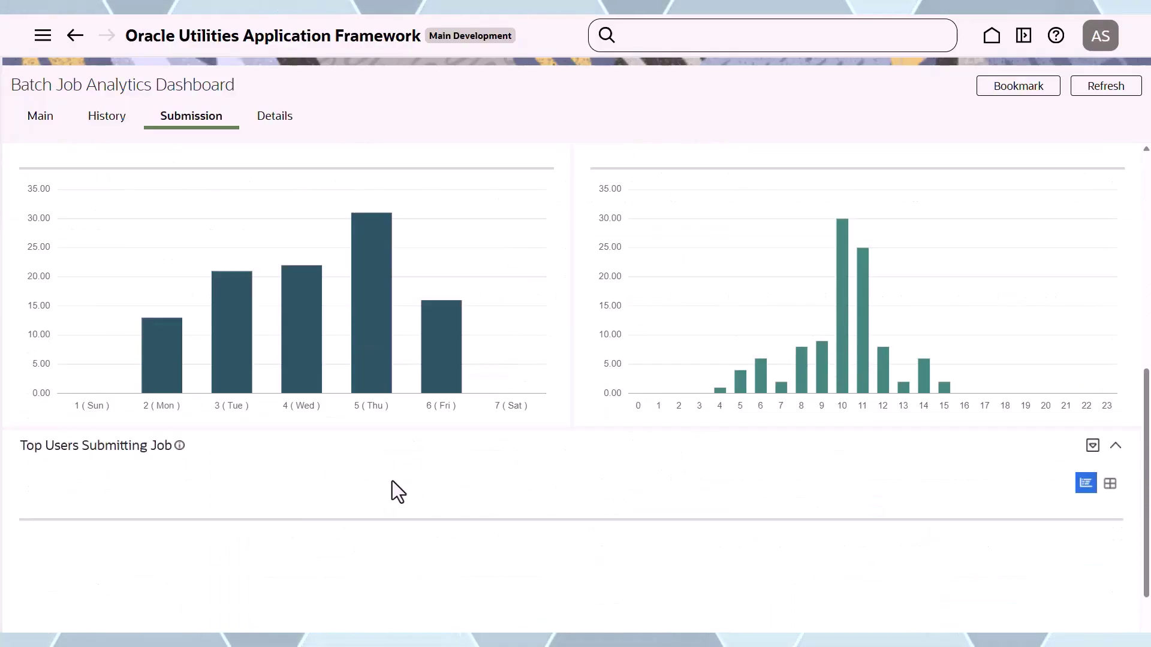
scroll(922, 413, "down", 2)
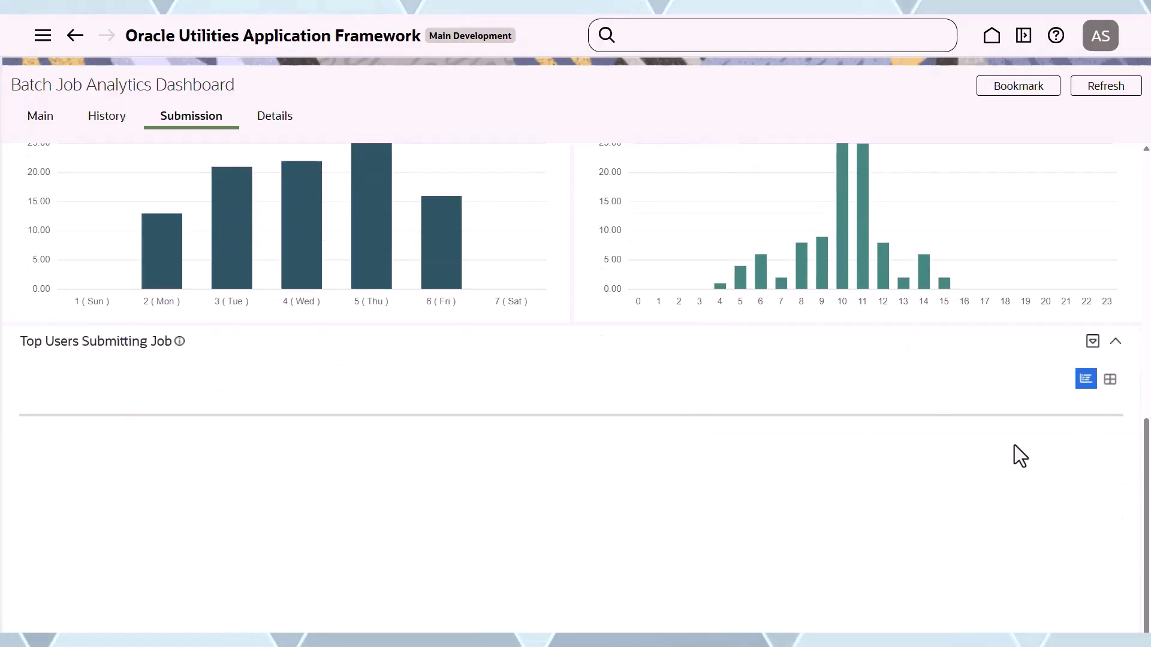
Review the top users submitting the job and the submissions by day of week in both table and chart form
left_click(1110, 365)
left_click(1086, 545)
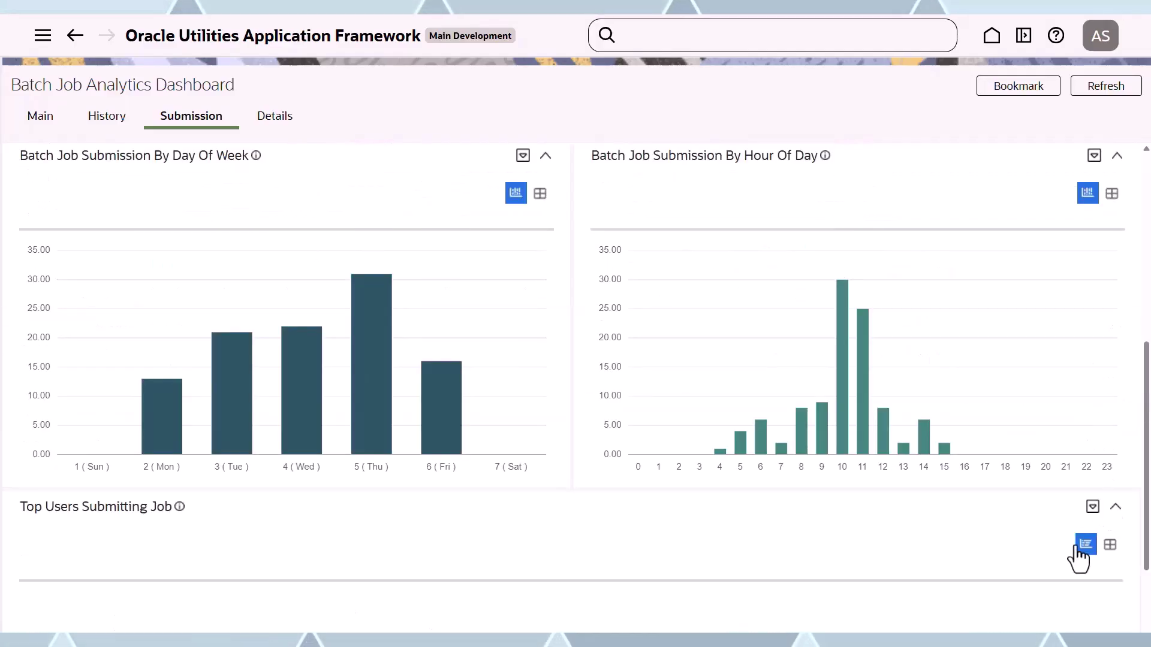
scroll(1114, 504, "down", 3)
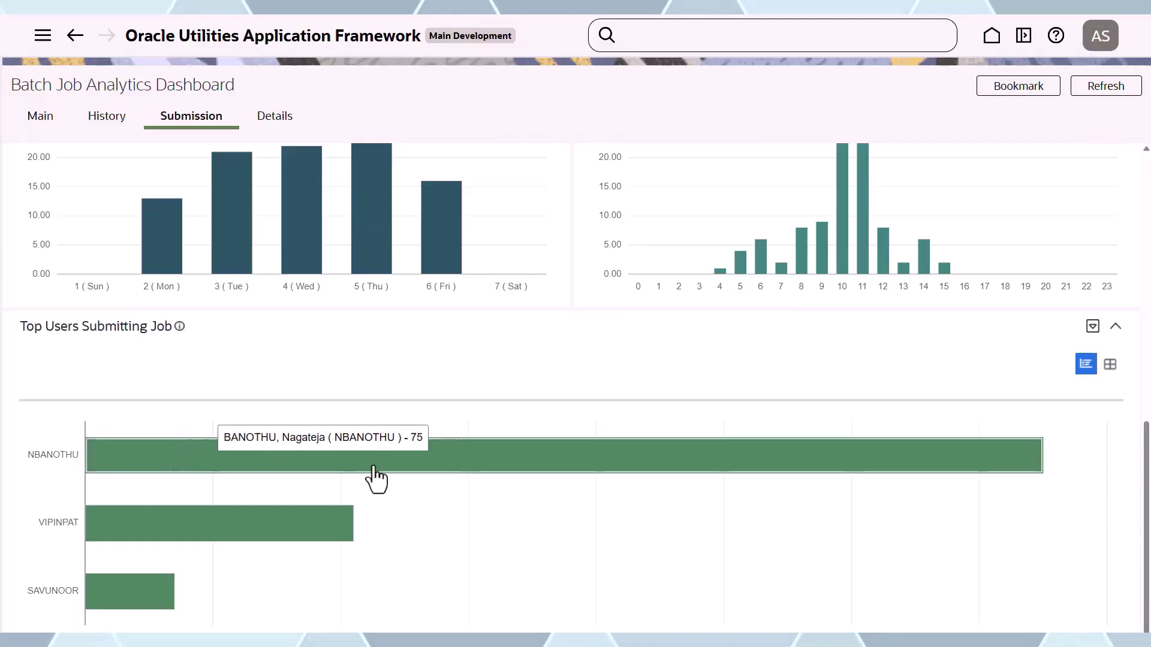
left_click(1110, 366)
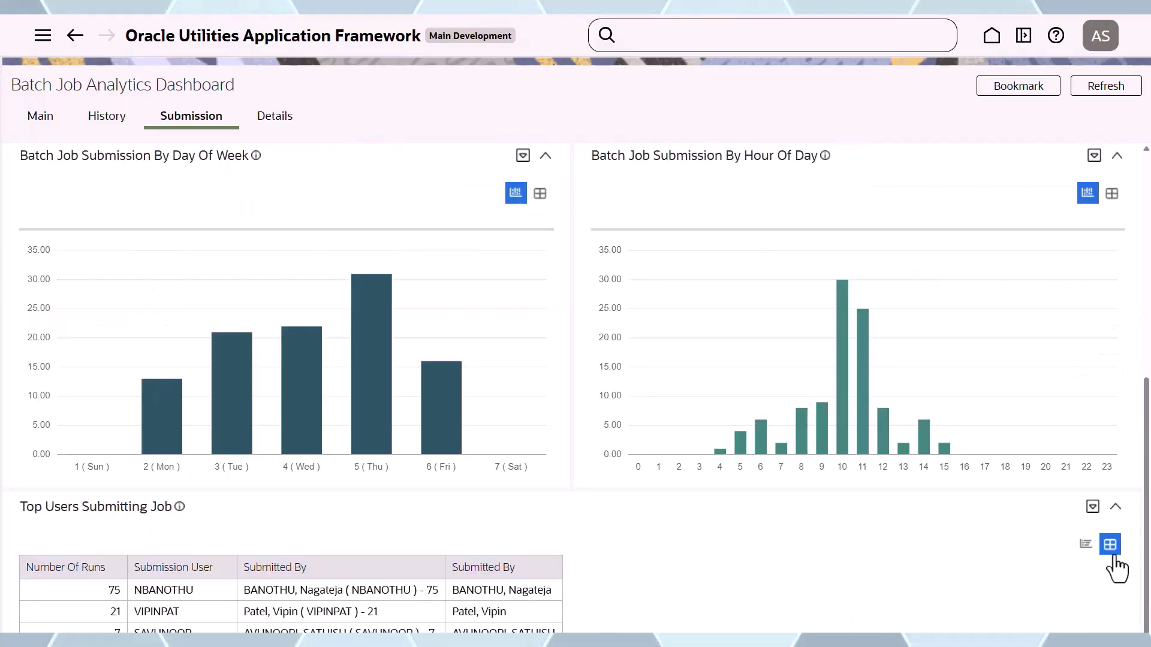
scroll(865, 489, "up", 5)
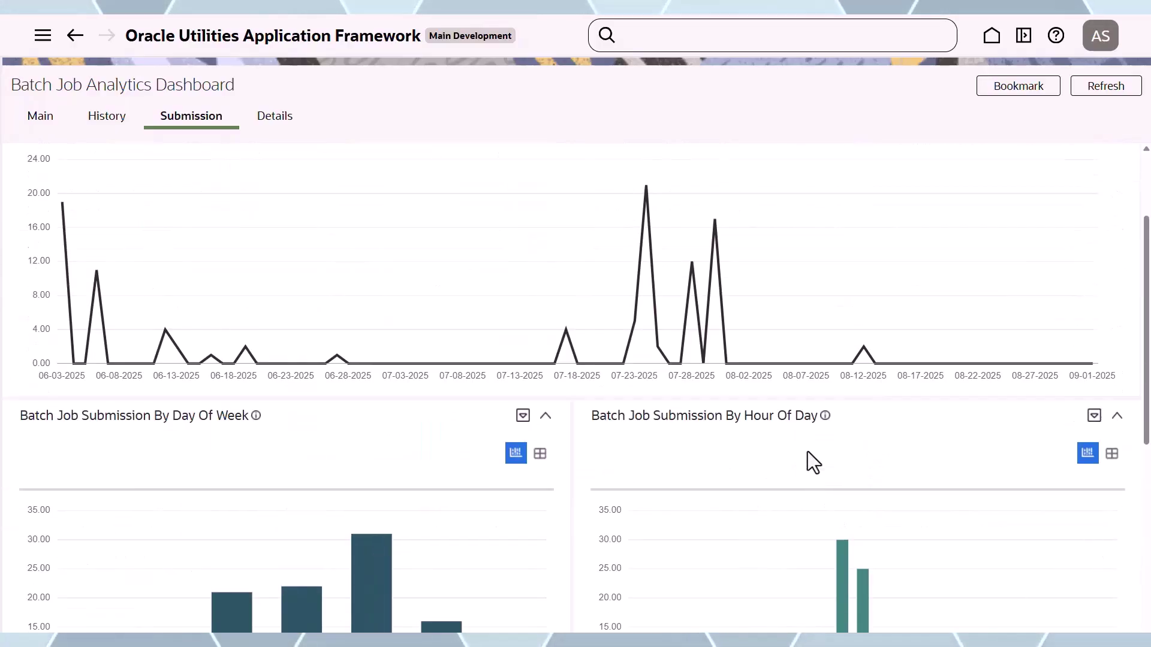
scroll(792, 454, "down", 1)
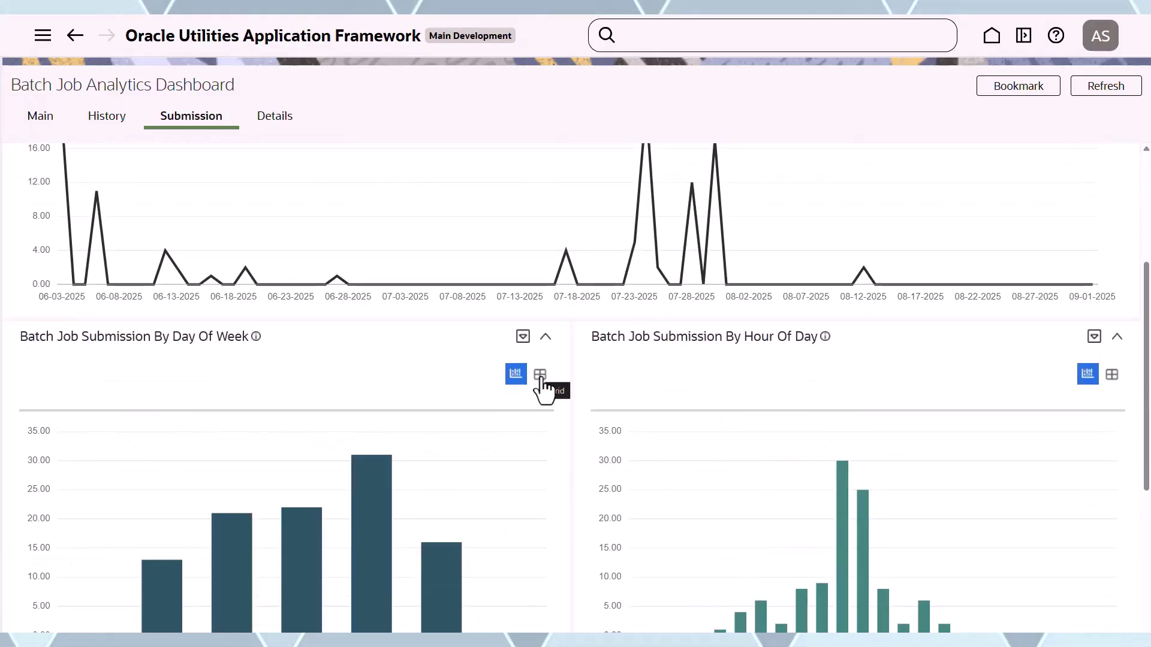
left_click(539, 375)
left_click(515, 375)
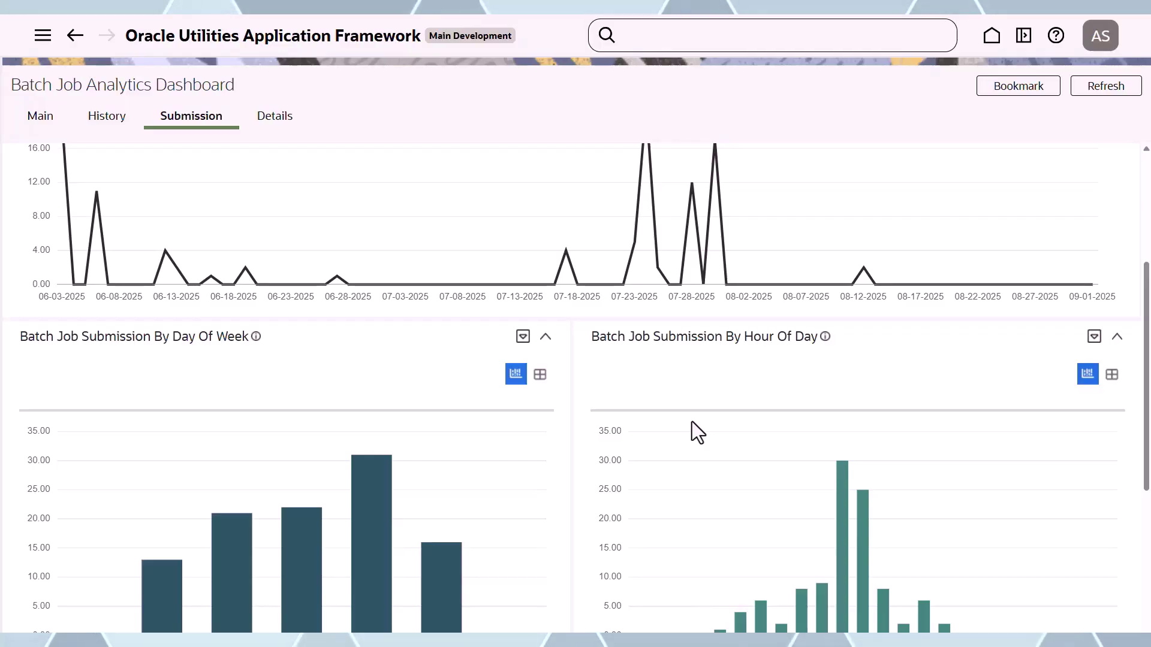
Examine the job's detailed run history, including elapsed times, run statuses and submission methods
scroll(675, 416, "up", 5)
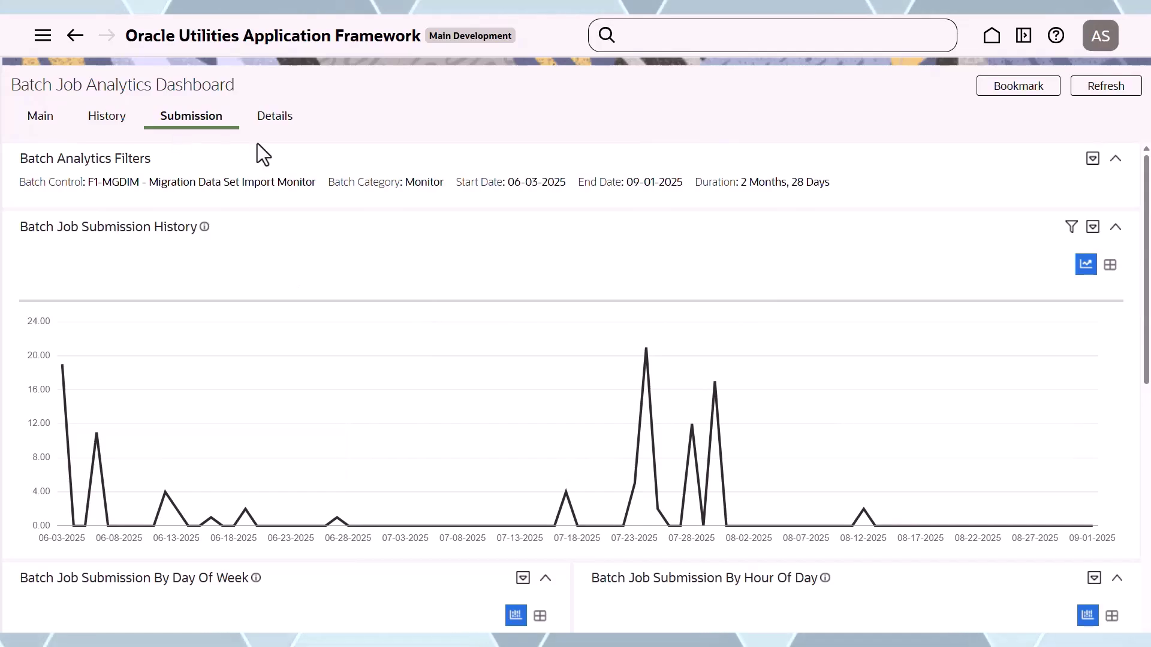
left_click(270, 118)
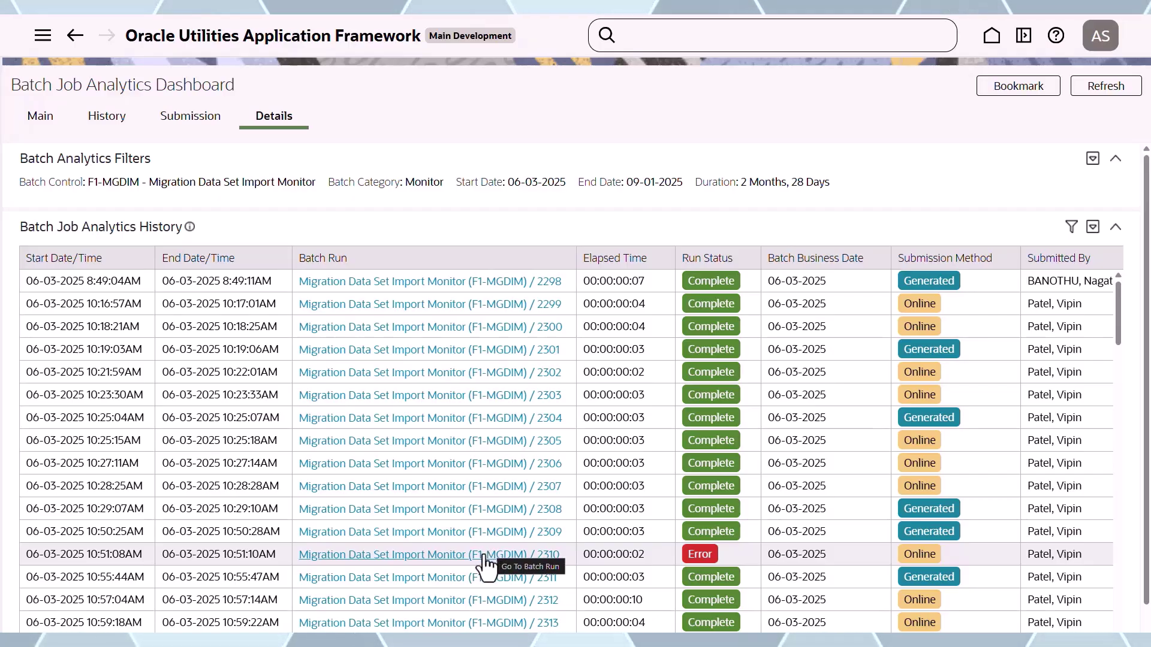
Return to the batch analytics search and switch it to search by Batch Thread Analytics
left_click(74, 37)
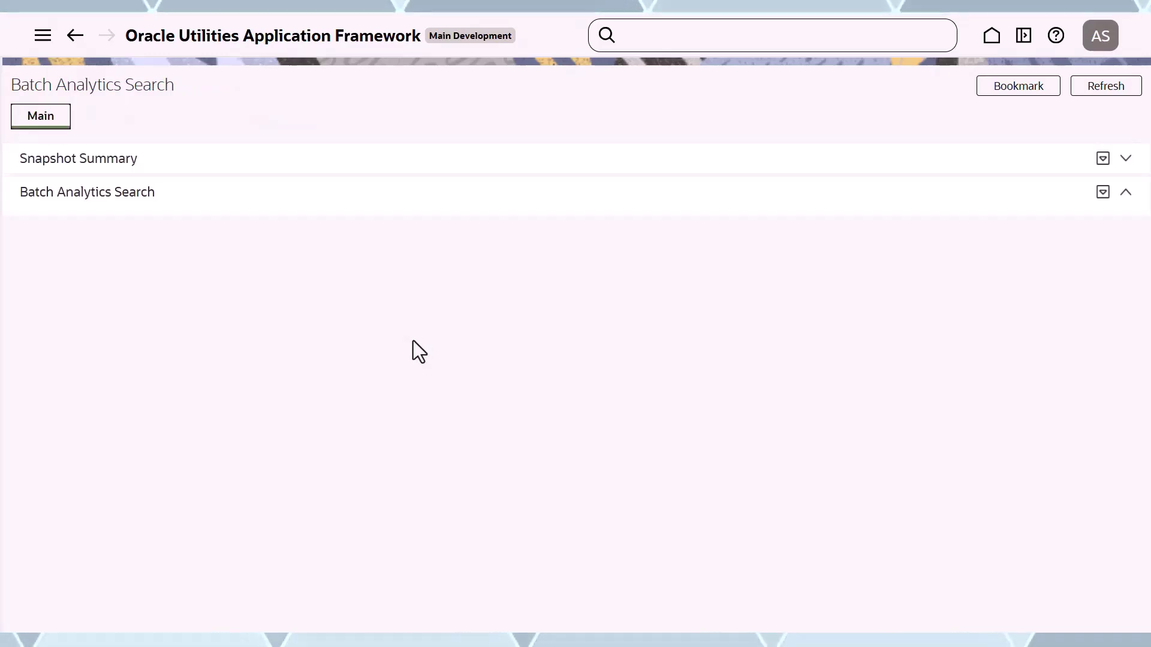
left_click(249, 230)
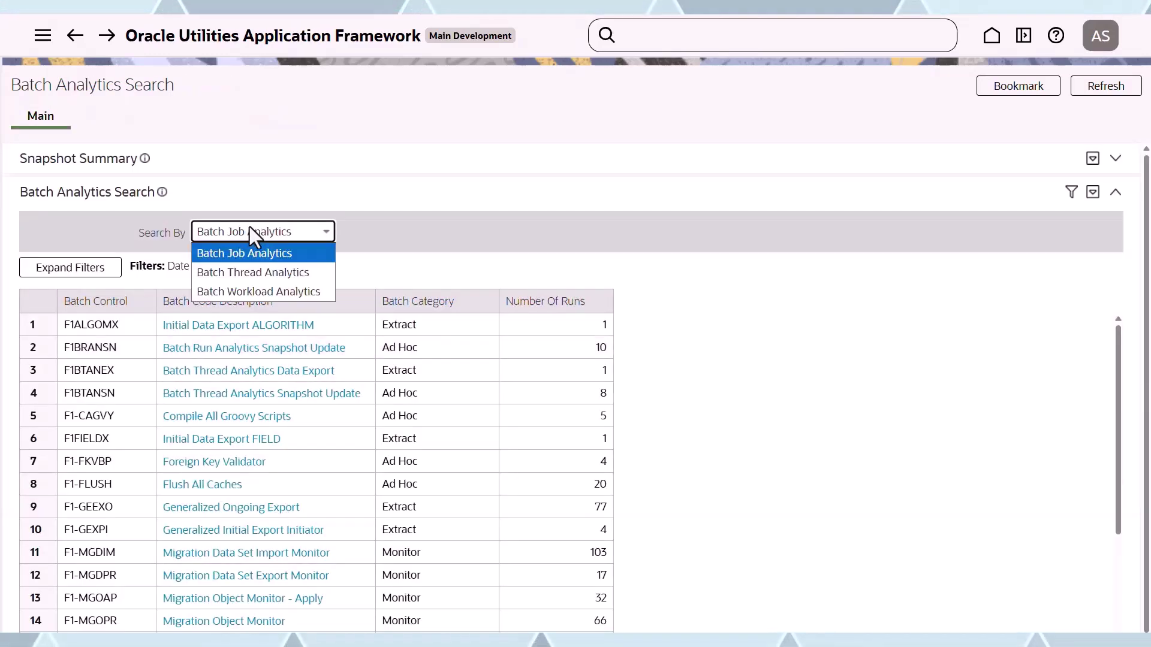
left_click(261, 275)
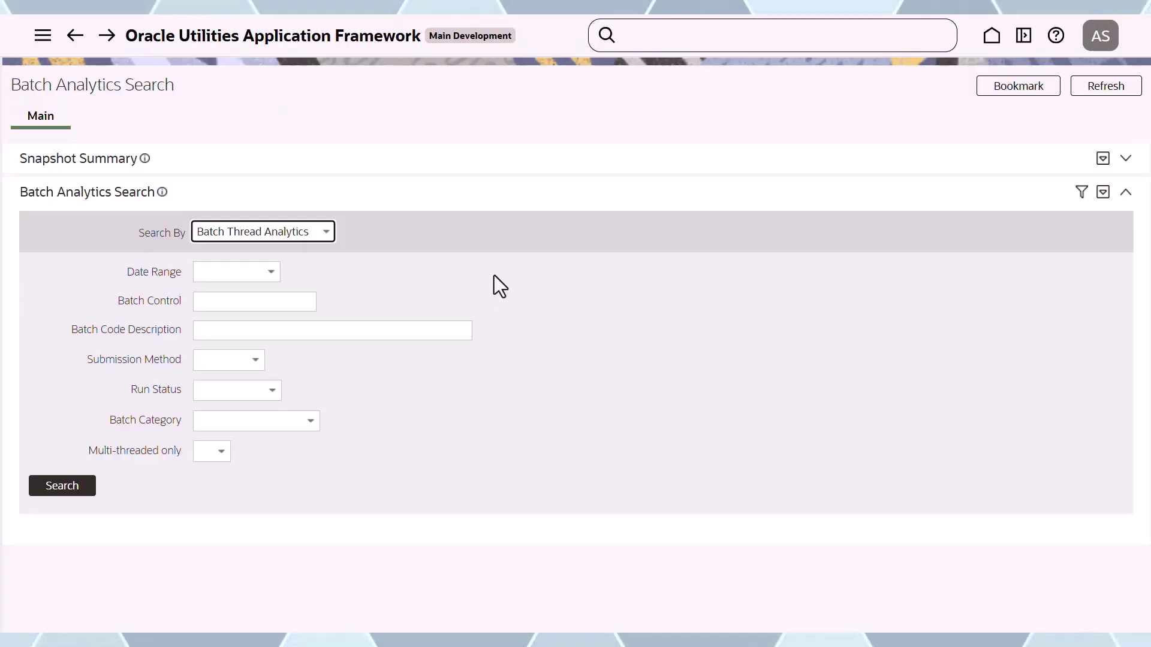
Set the thread search filters to a date range of Last 90 Days and multi-threaded only to Yes
left_click(252, 282)
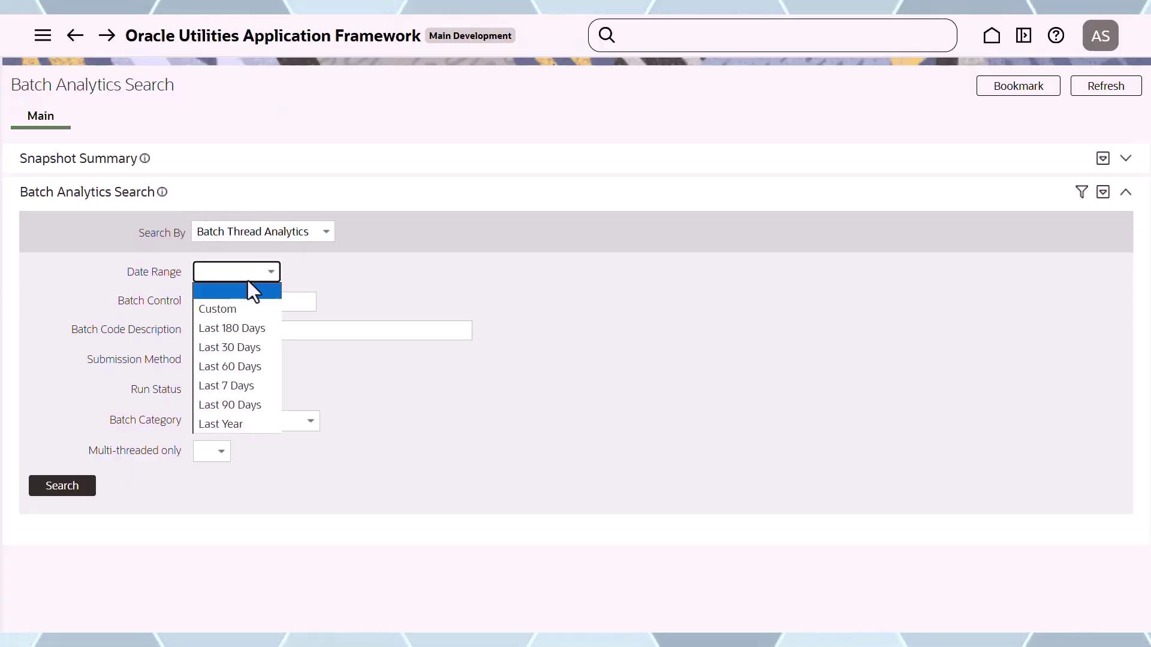
left_click(255, 405)
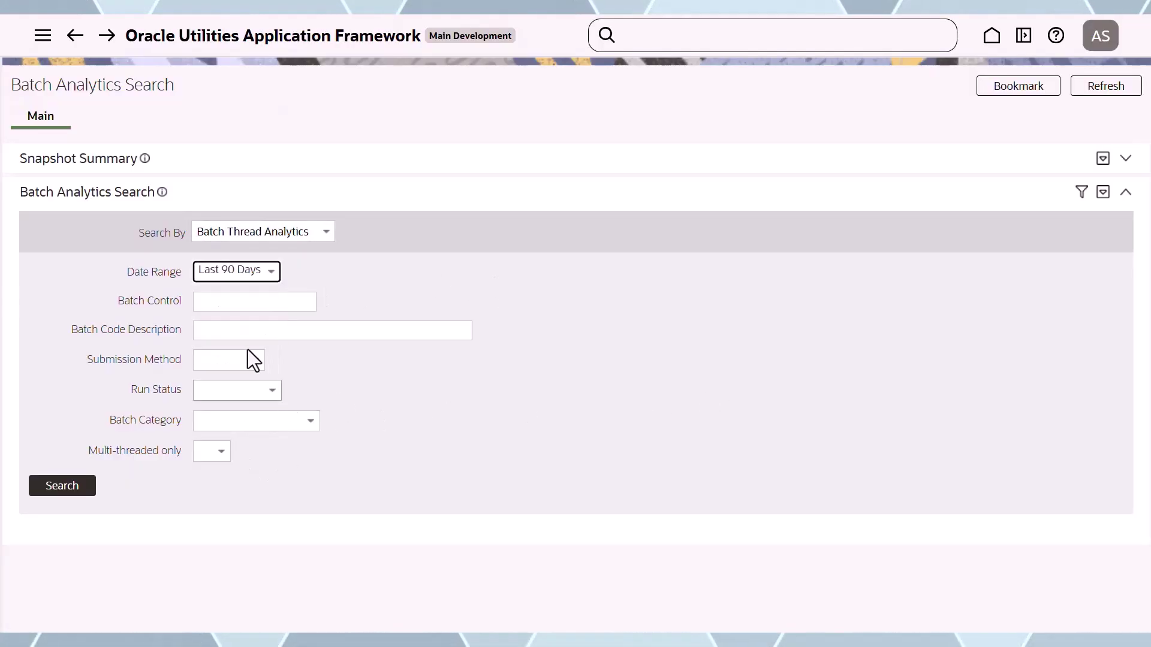
left_click(217, 457)
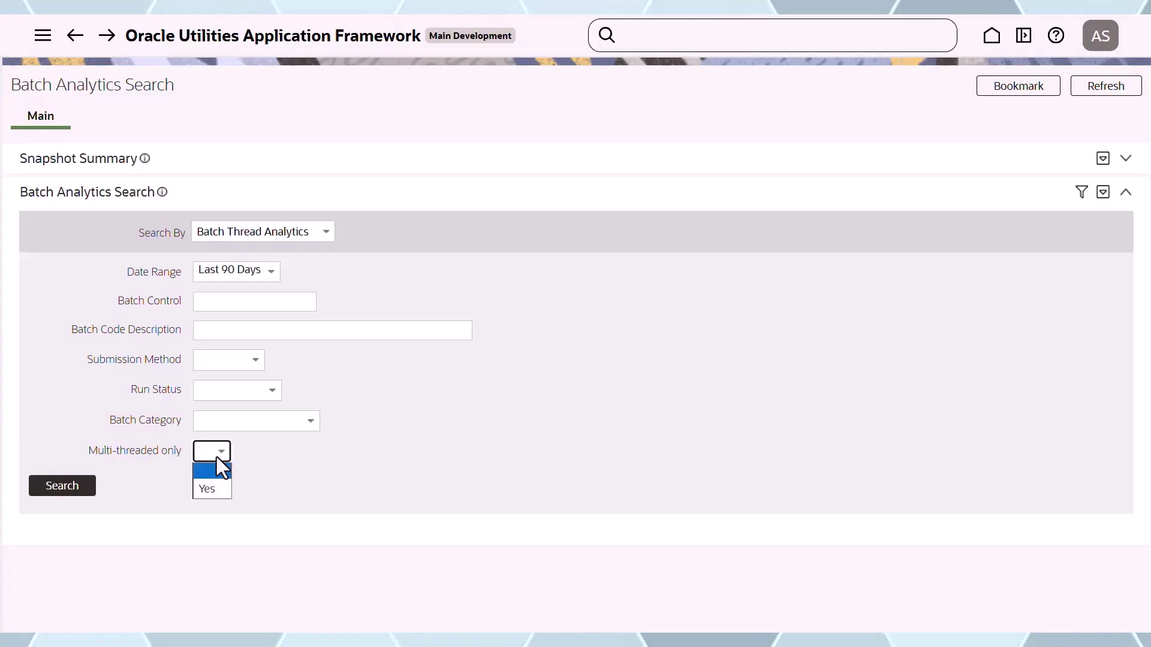
left_click(217, 486)
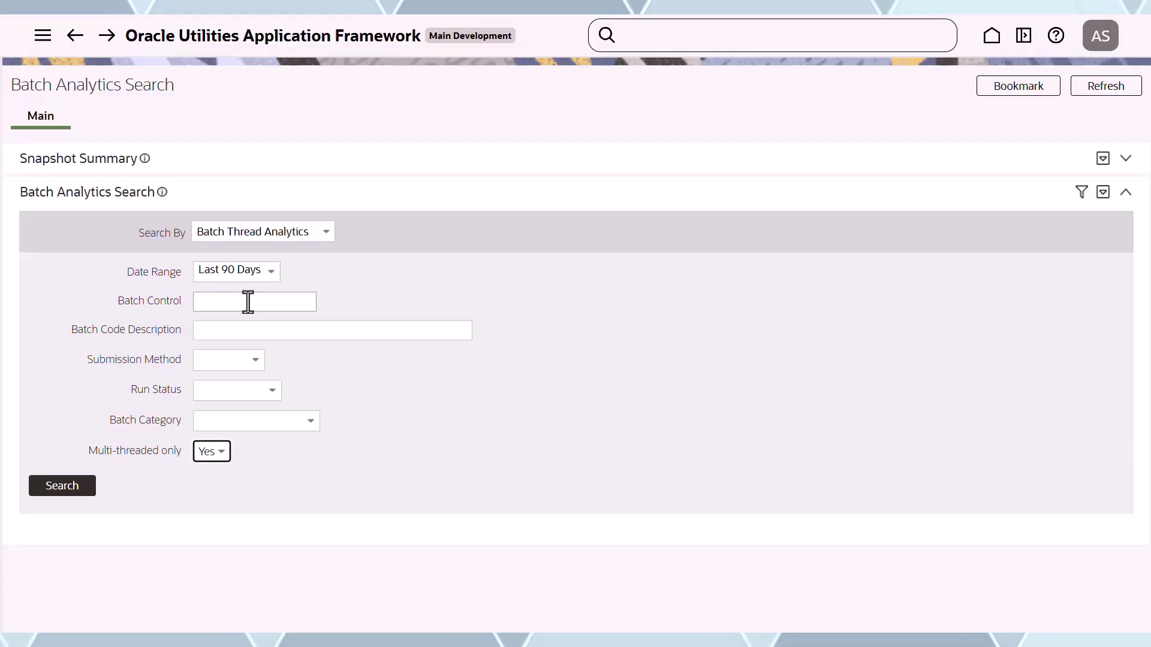
Run the thread analytics search and open the dashboard for Batch Thread Analytics Snapshot Update from the results
left_click(90, 485)
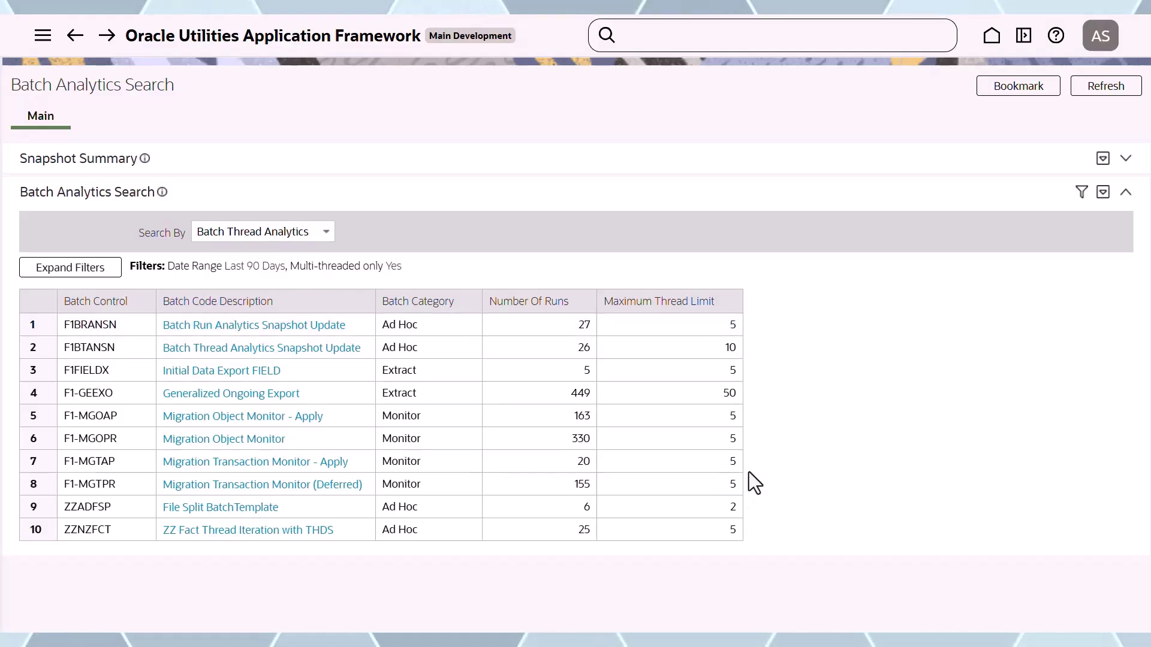
double_click(730, 393)
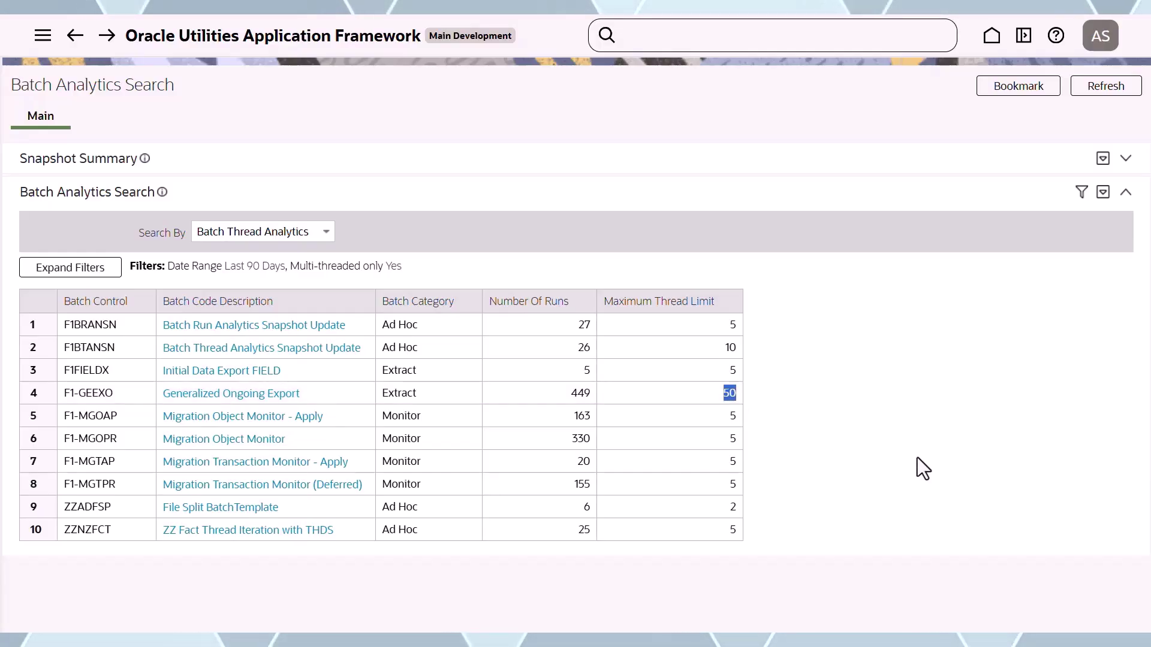
left_click(294, 352)
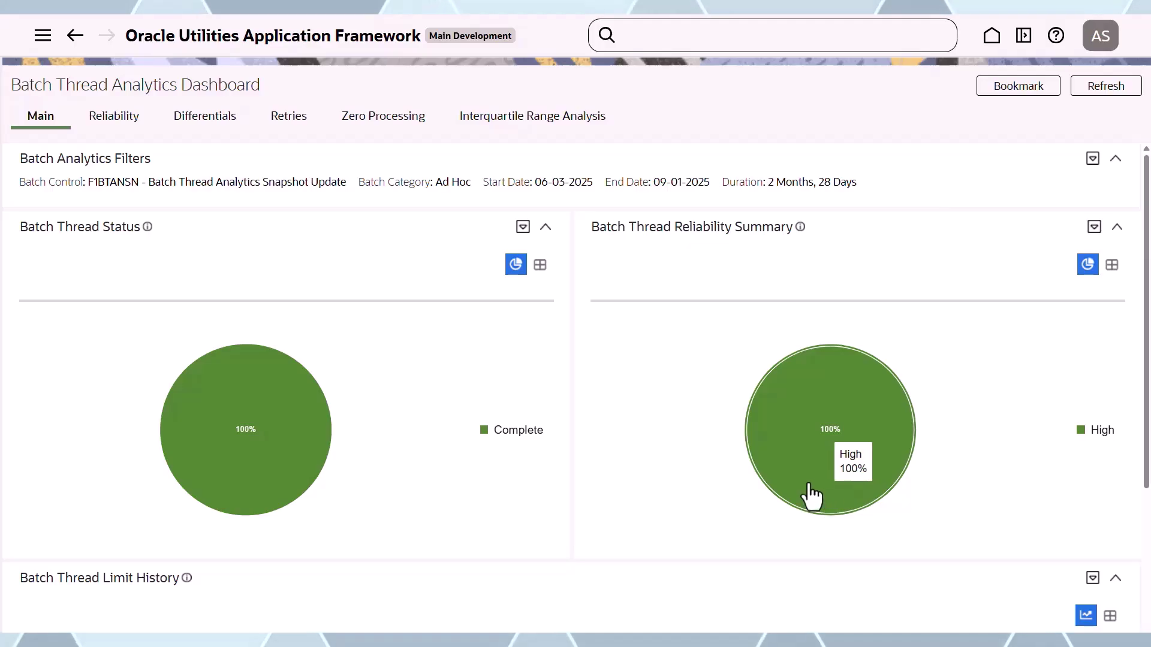
Examine the thread status and reliability summary charts, the reliability threshold explanation and the thread limit history
mouse_move(241, 494)
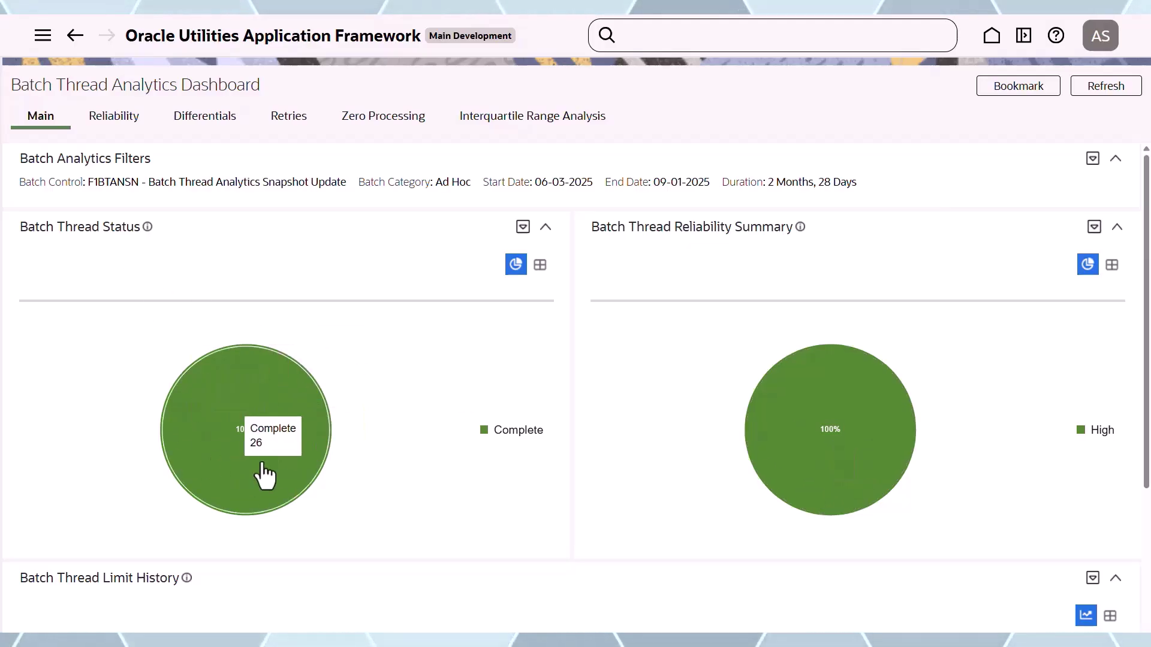
mouse_move(802, 466)
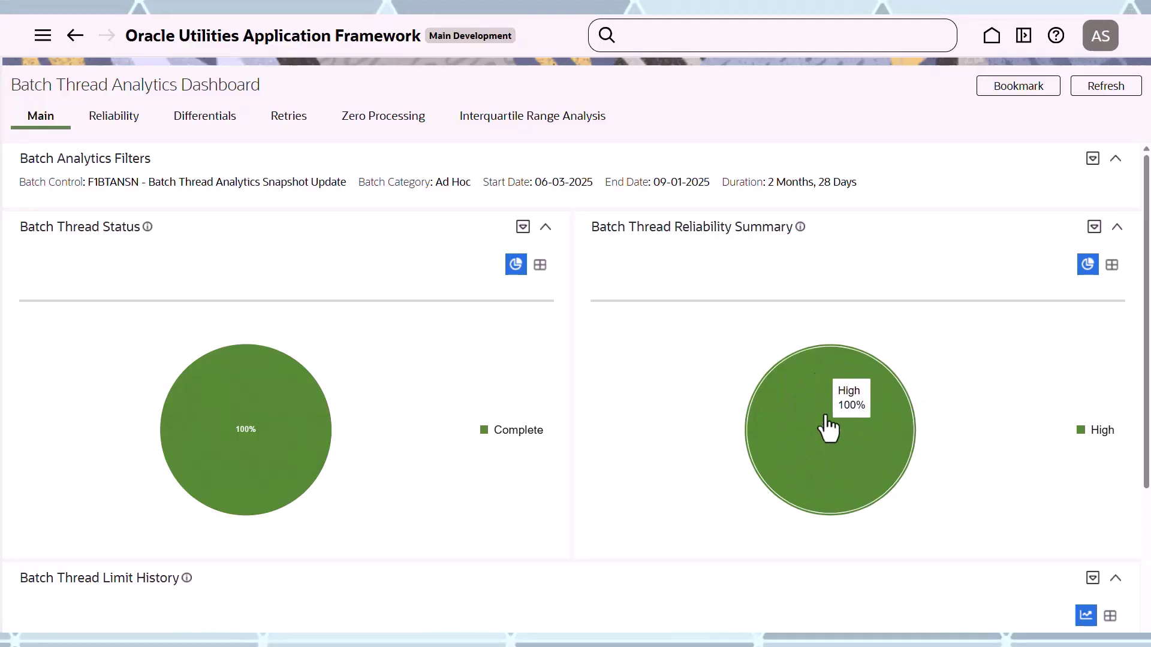
left_click(800, 228)
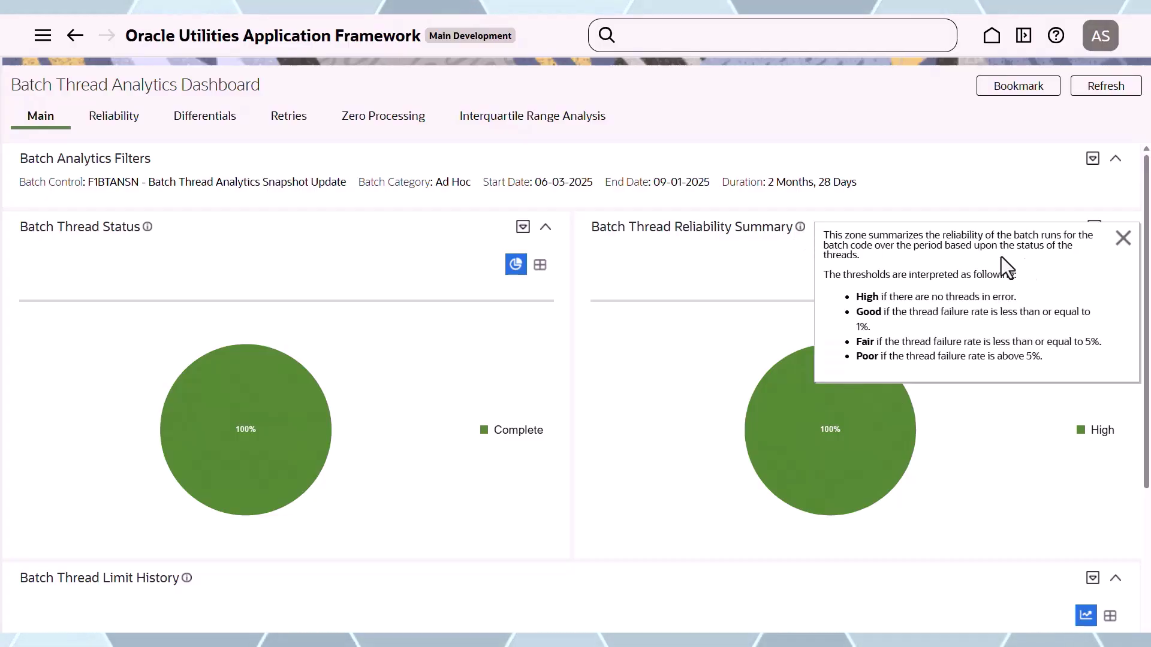
left_click(1122, 239)
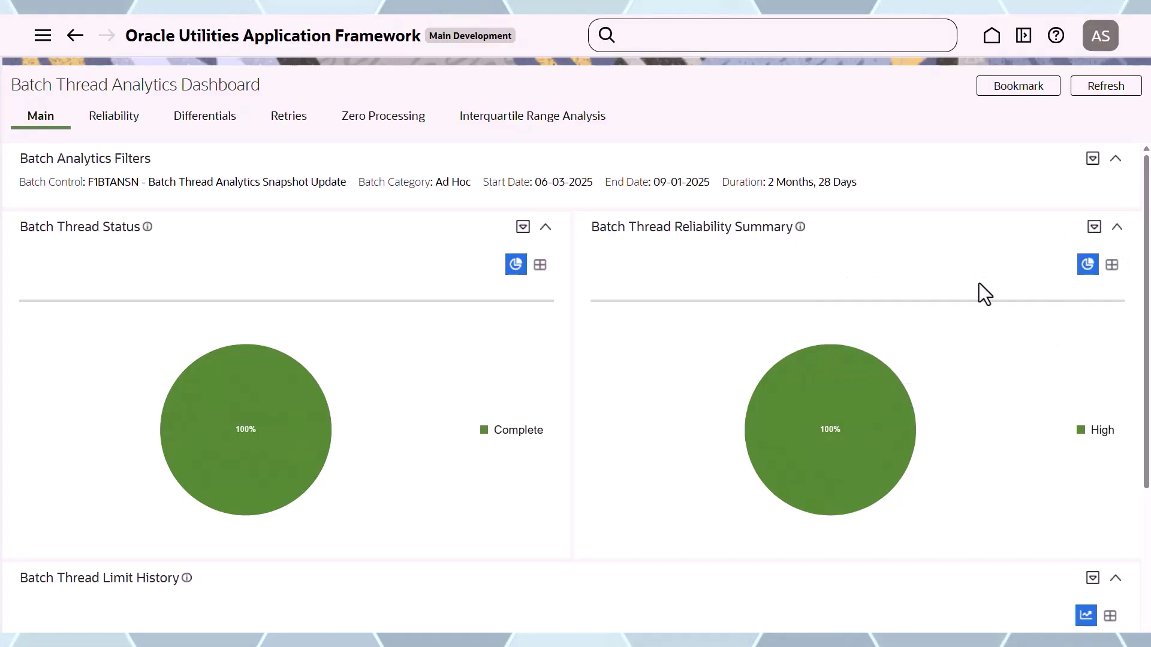
scroll(770, 315, "down", 4)
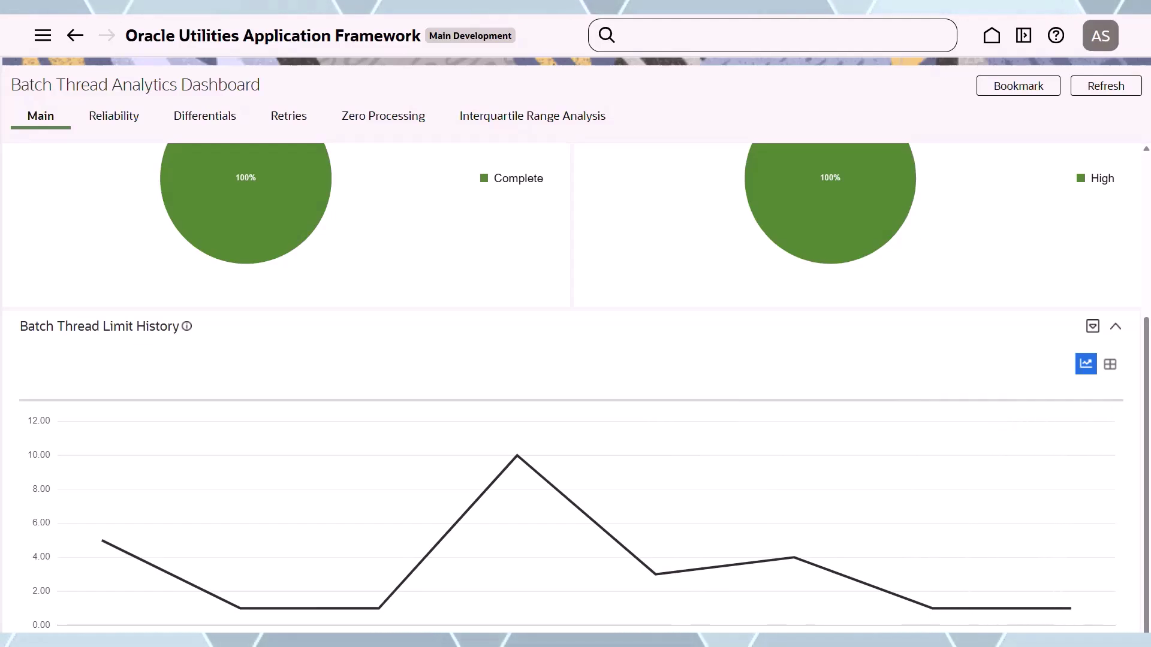
Examine the batch's thread reliability history and the reliability details of each run
left_click(114, 115)
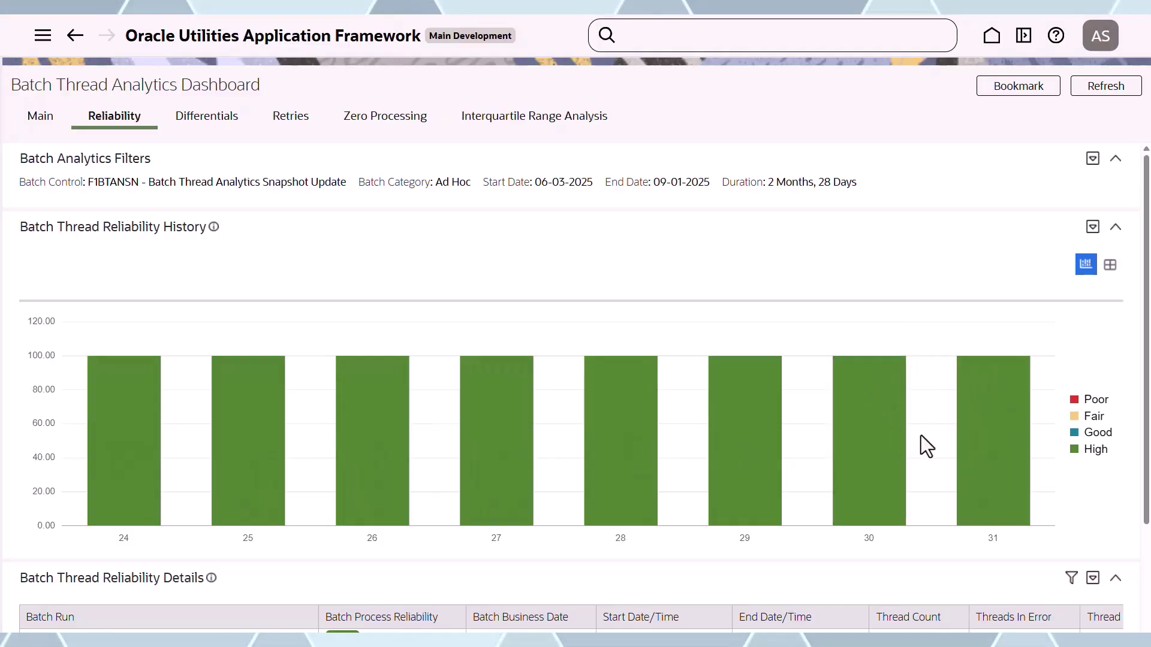
mouse_move(862, 382)
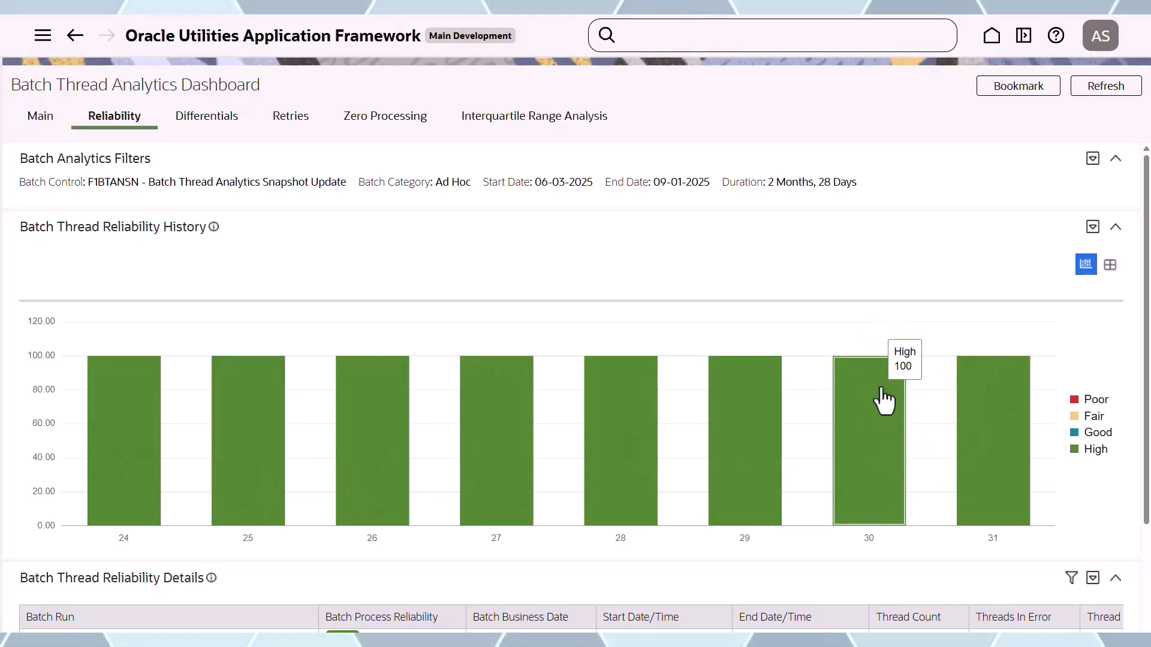
scroll(842, 457, "down", 3)
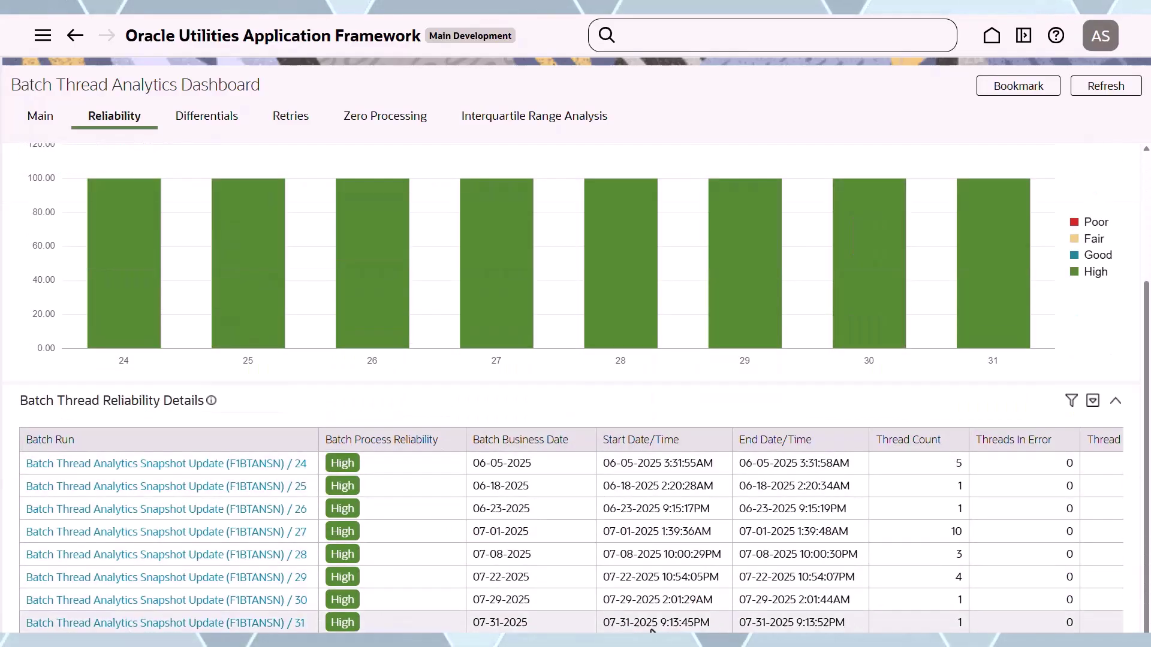
scroll(386, 605, "right", 3)
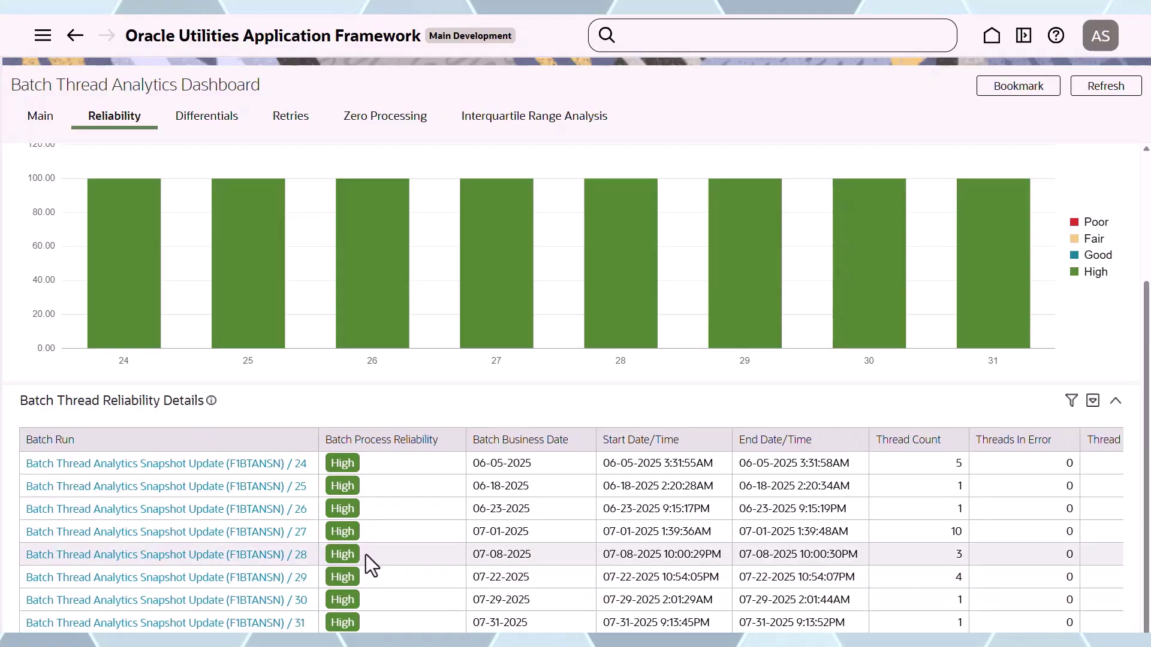
Examine the thread start and end time differentials and the thread volume differentials across the batch runs
left_click(206, 115)
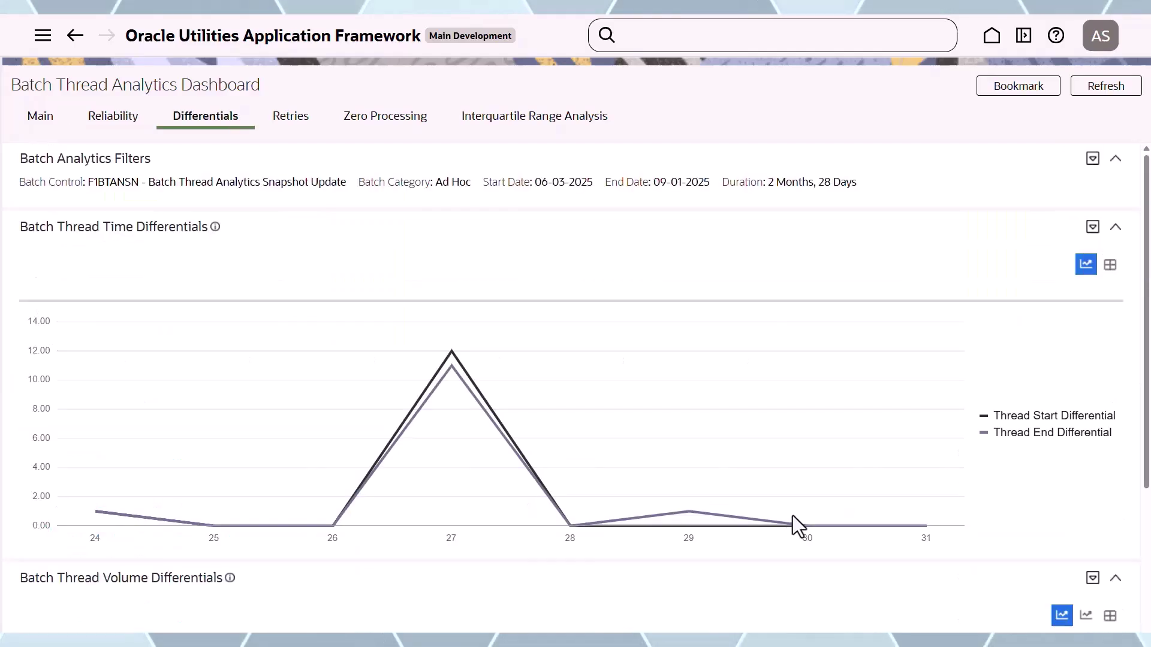
mouse_move(814, 484)
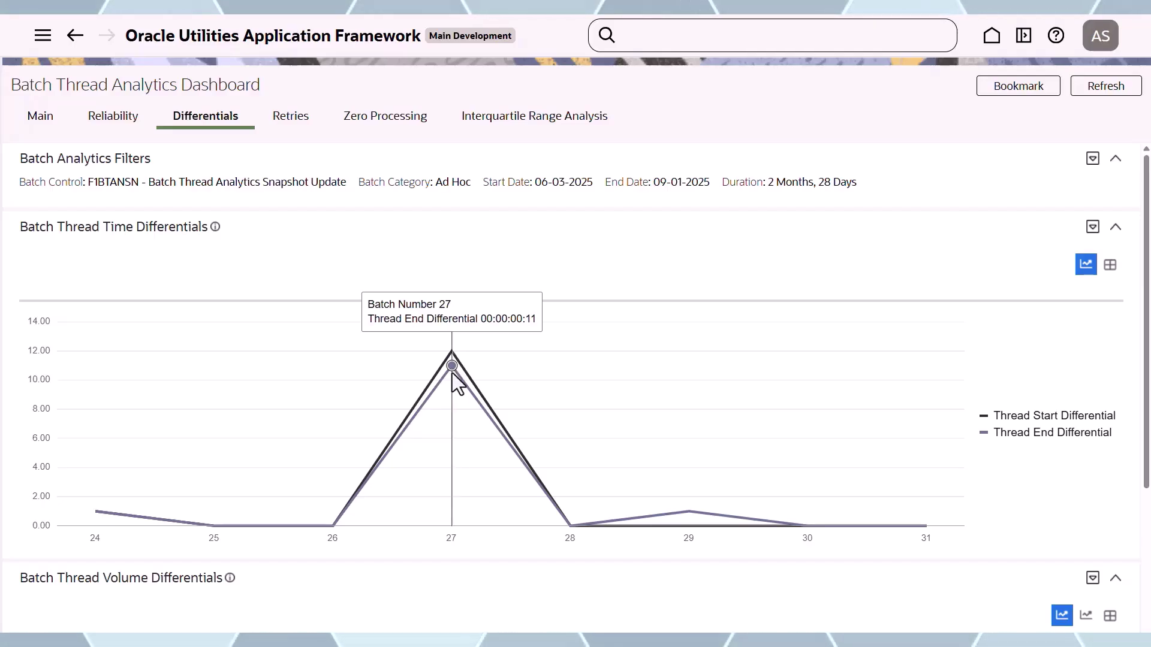
scroll(552, 423, "down", 4)
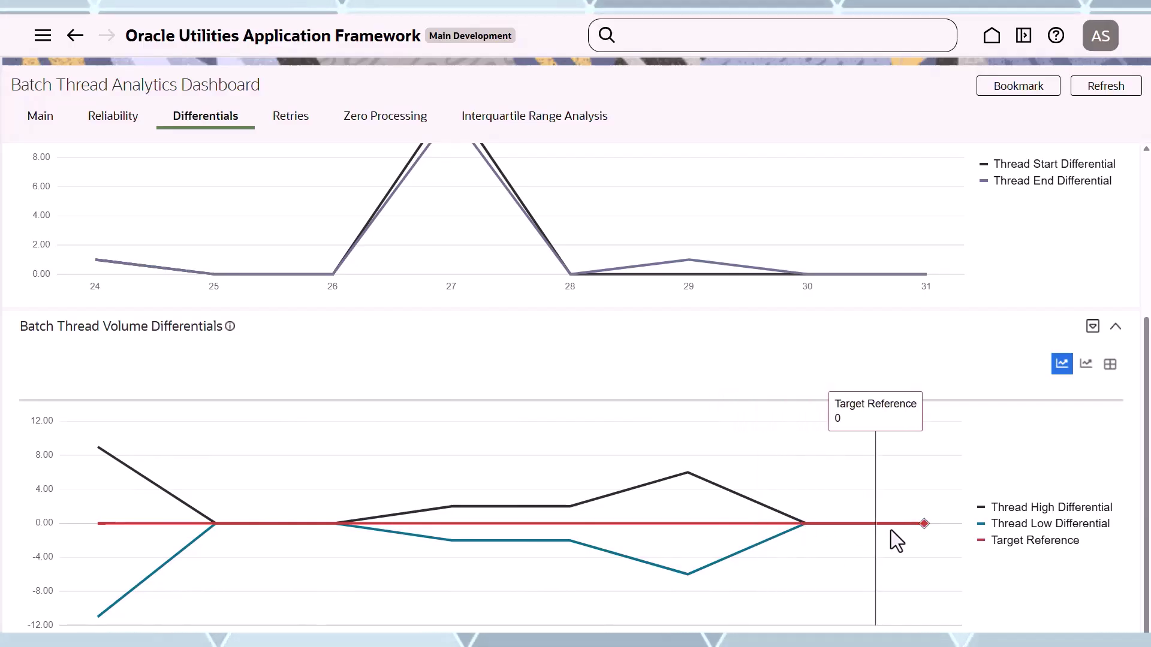
Check the thread retry history and the zero processing chart, and view the zero thread details for batch number 27
left_click(289, 116)
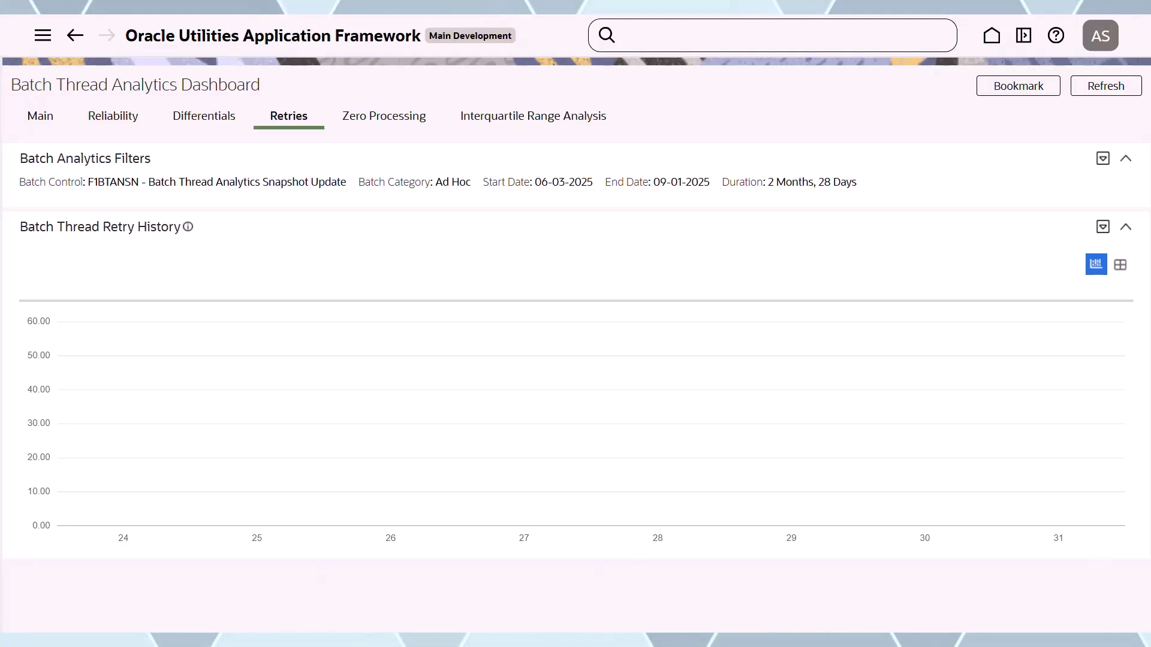
left_click(384, 116)
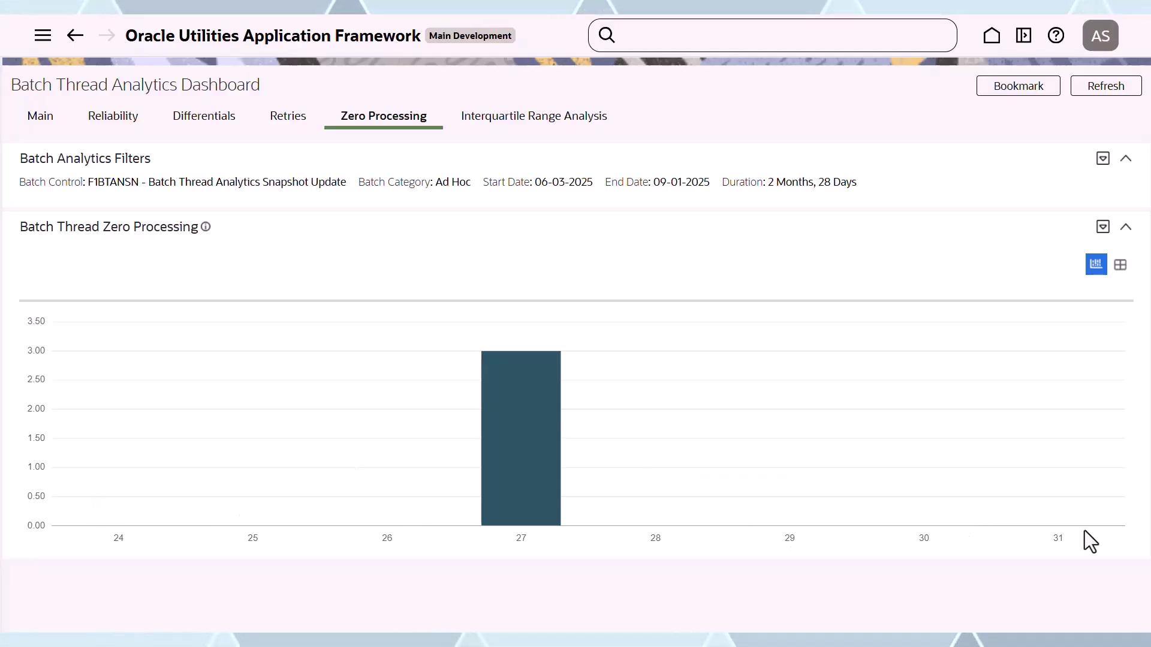
mouse_move(507, 451)
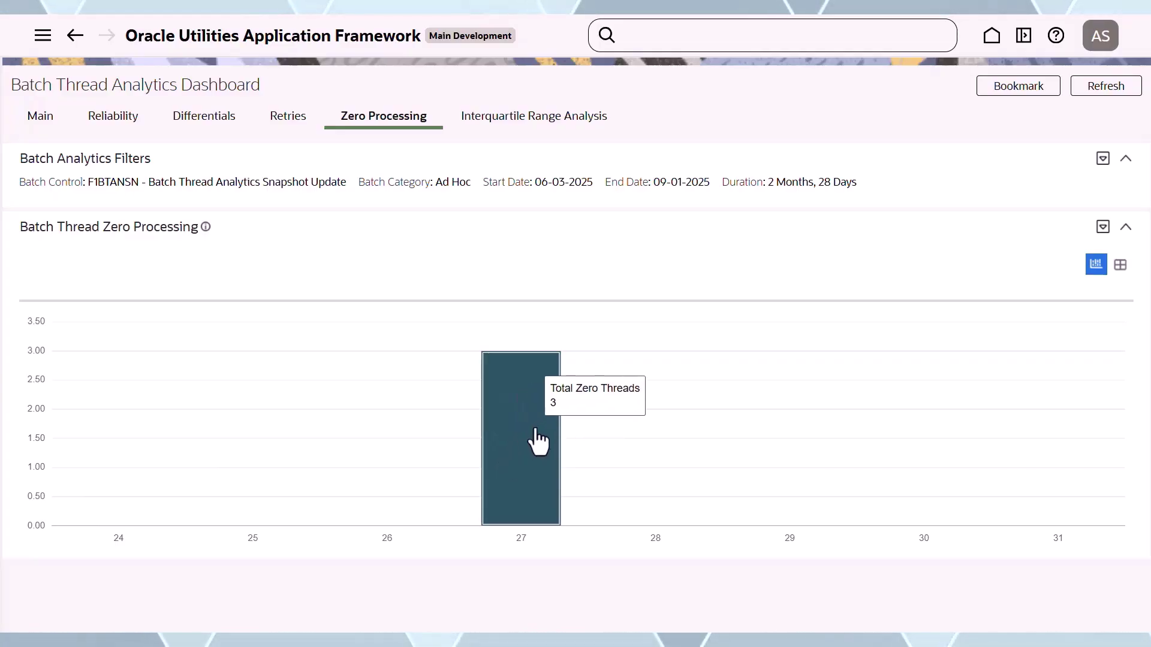
left_click(528, 427)
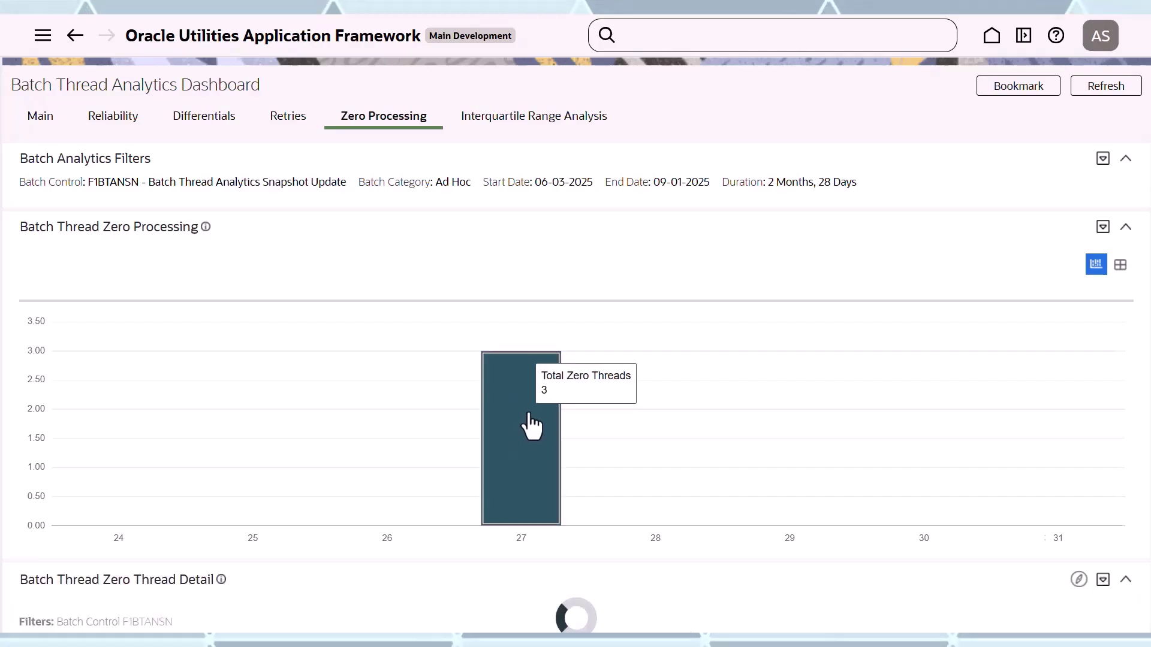
scroll(792, 542, "down", 1)
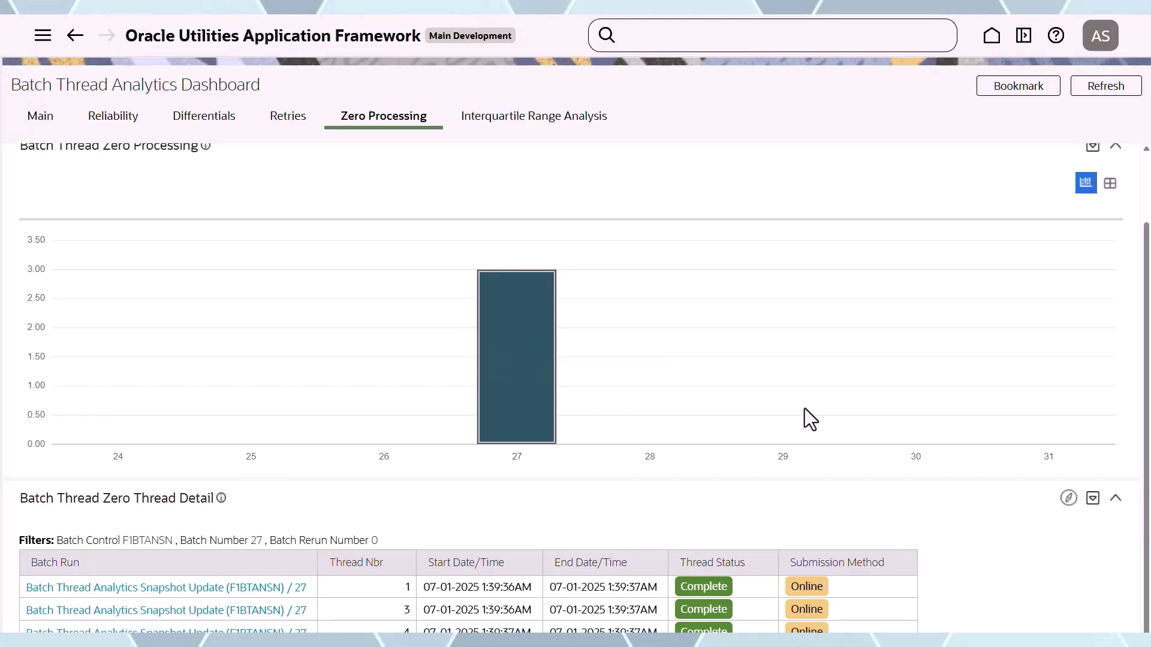
Examine the batch thread interquartile analysis, covering the upper quartile, lower quartile and interquartile range charts across the runs
mouse_move(512, 391)
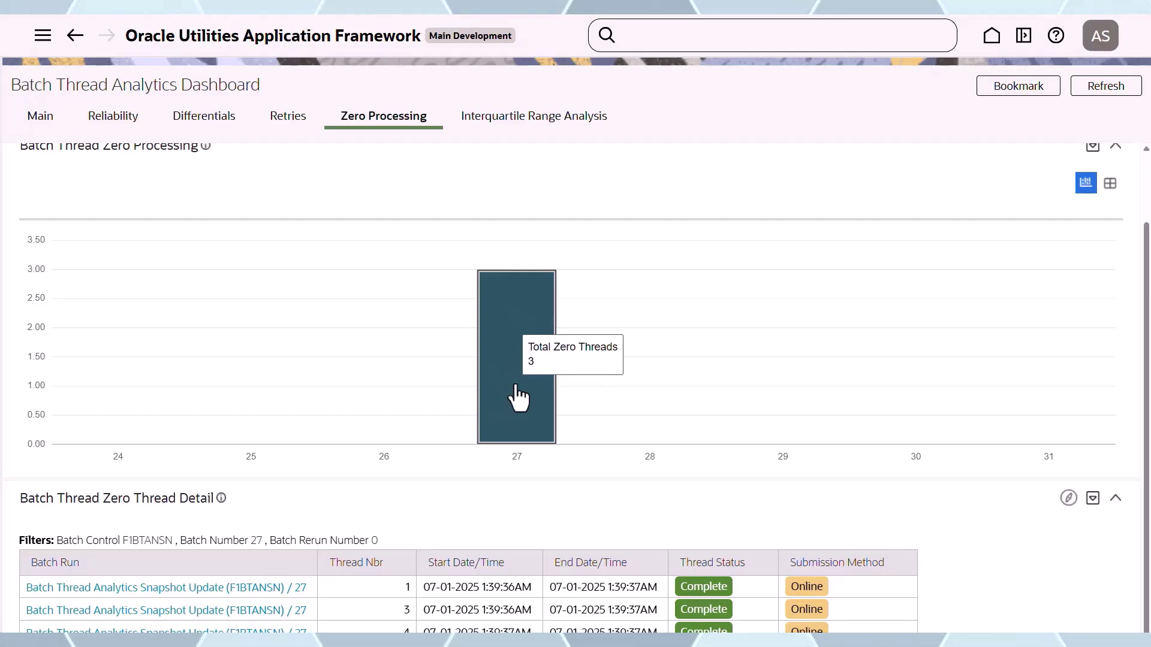
left_click(534, 115)
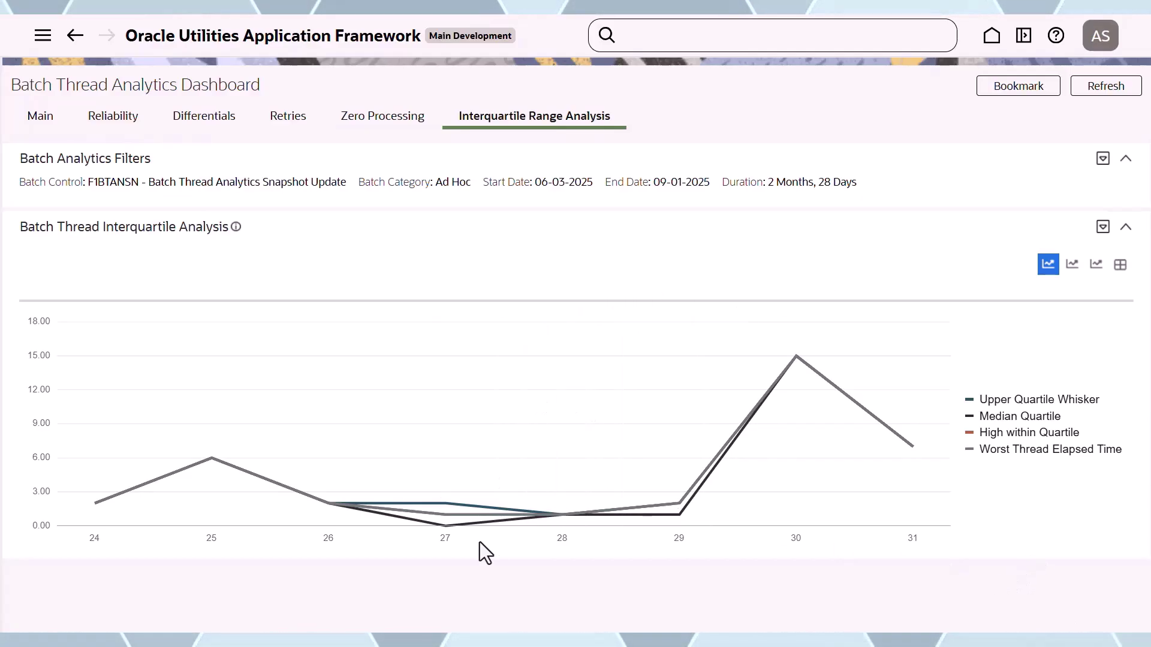
mouse_move(554, 491)
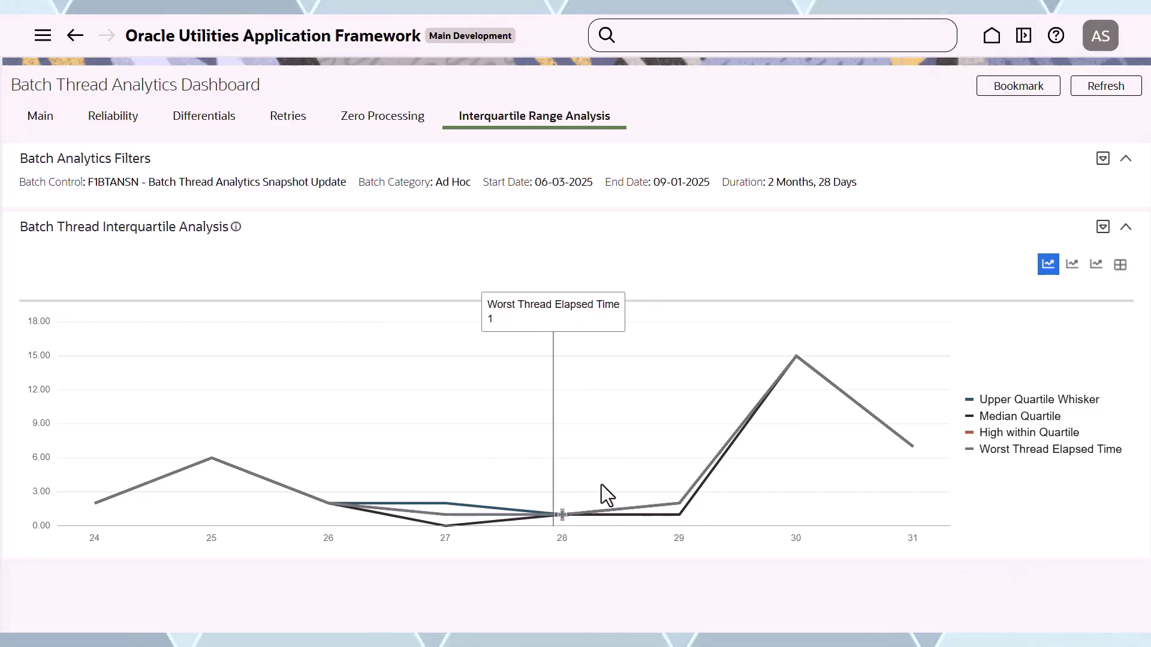
left_click(1072, 264)
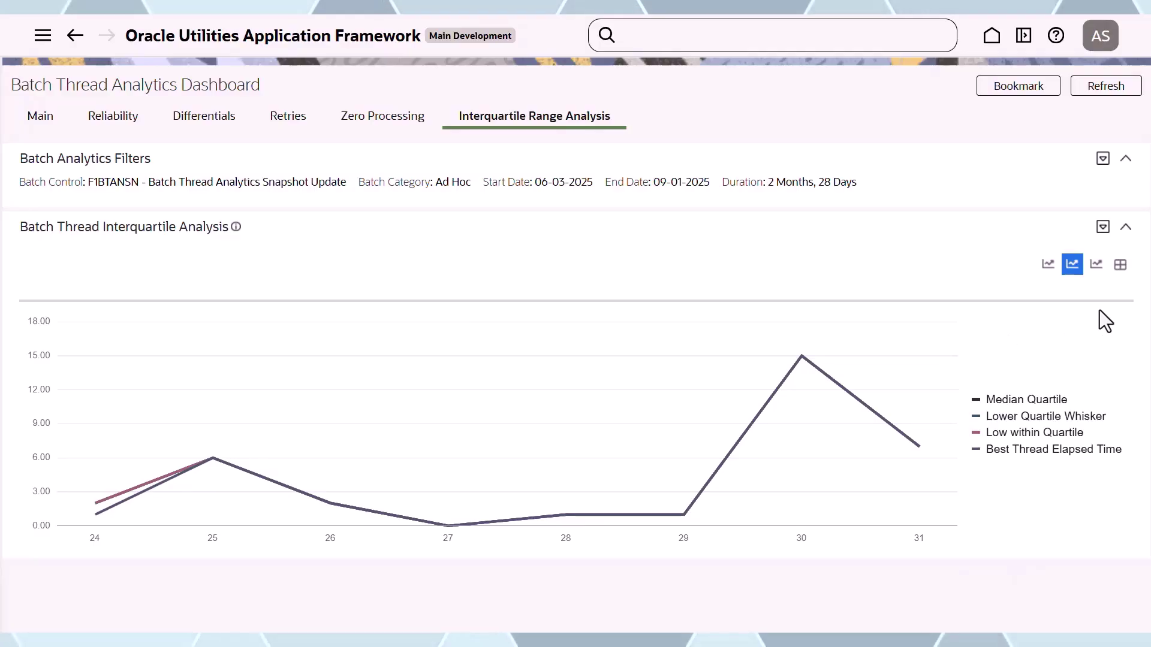
left_click(1096, 266)
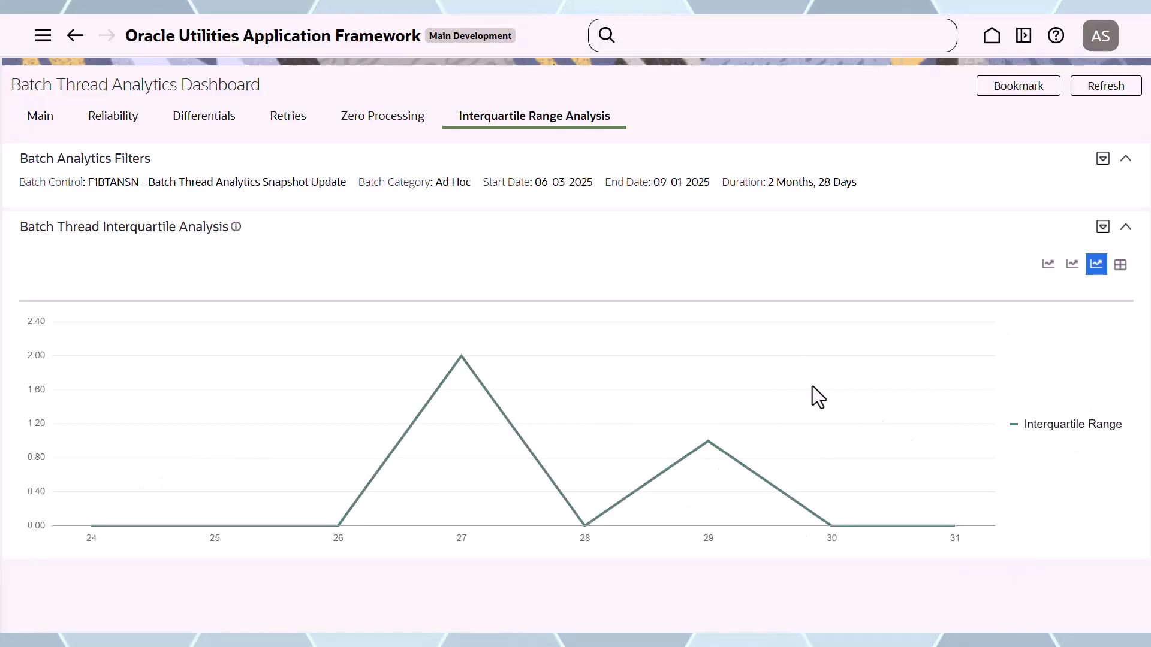
mouse_move(465, 416)
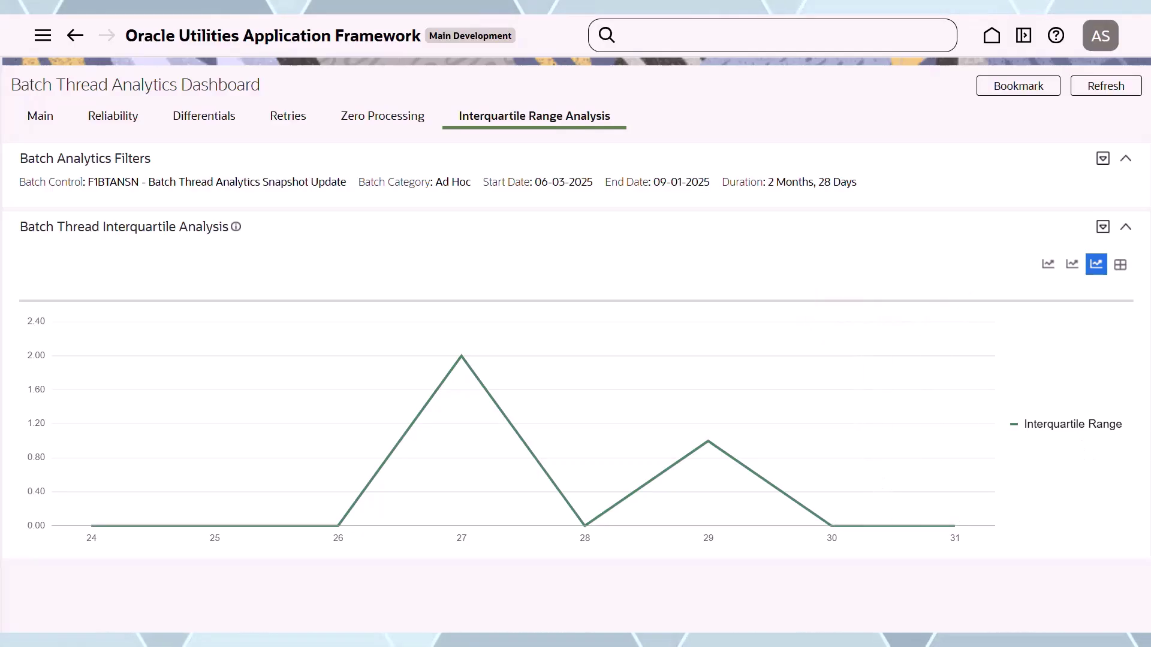
Return to the batch analytics search and search Batch Workload Analytics for the last 90 days
key("alt+Left")
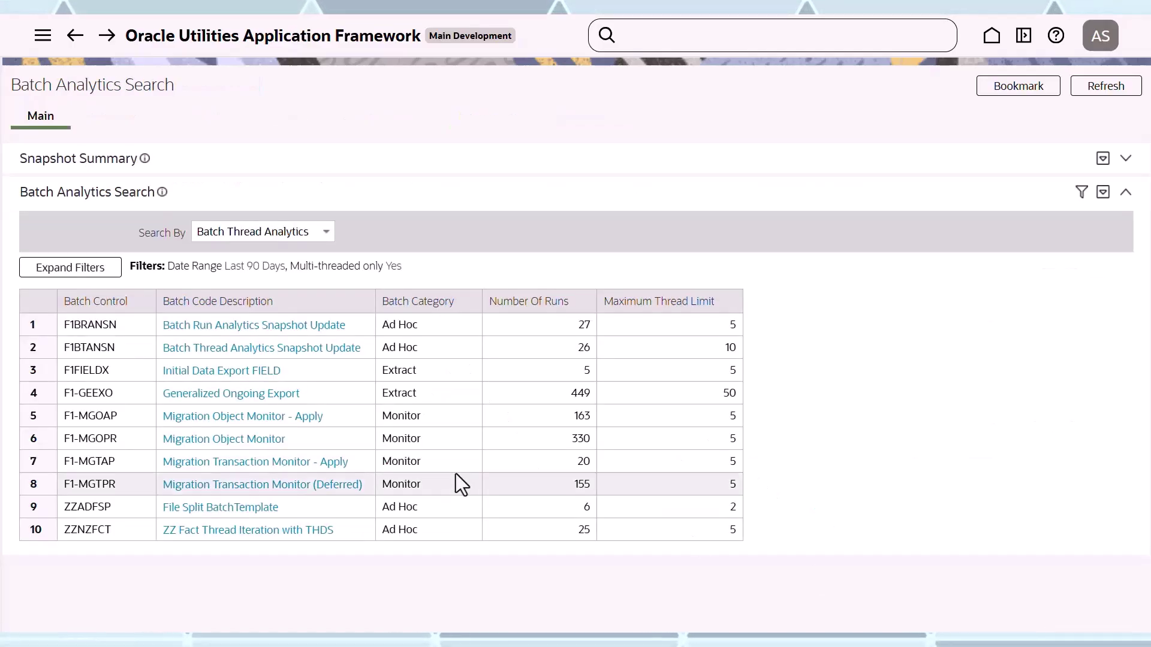
left_click(297, 238)
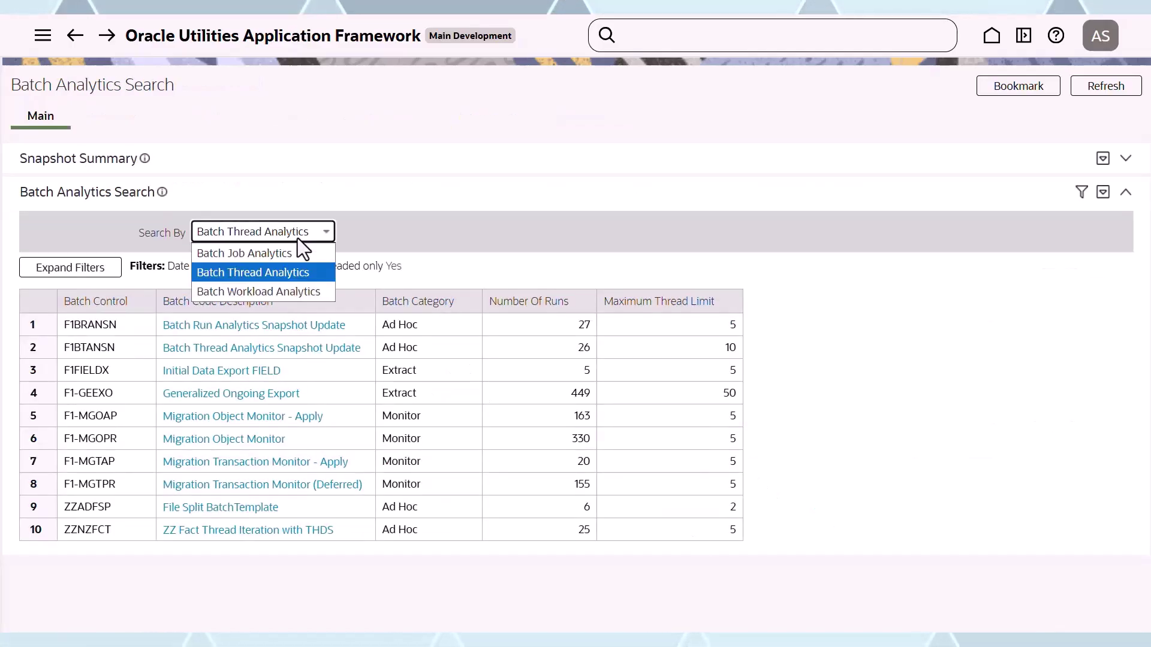
left_click(268, 296)
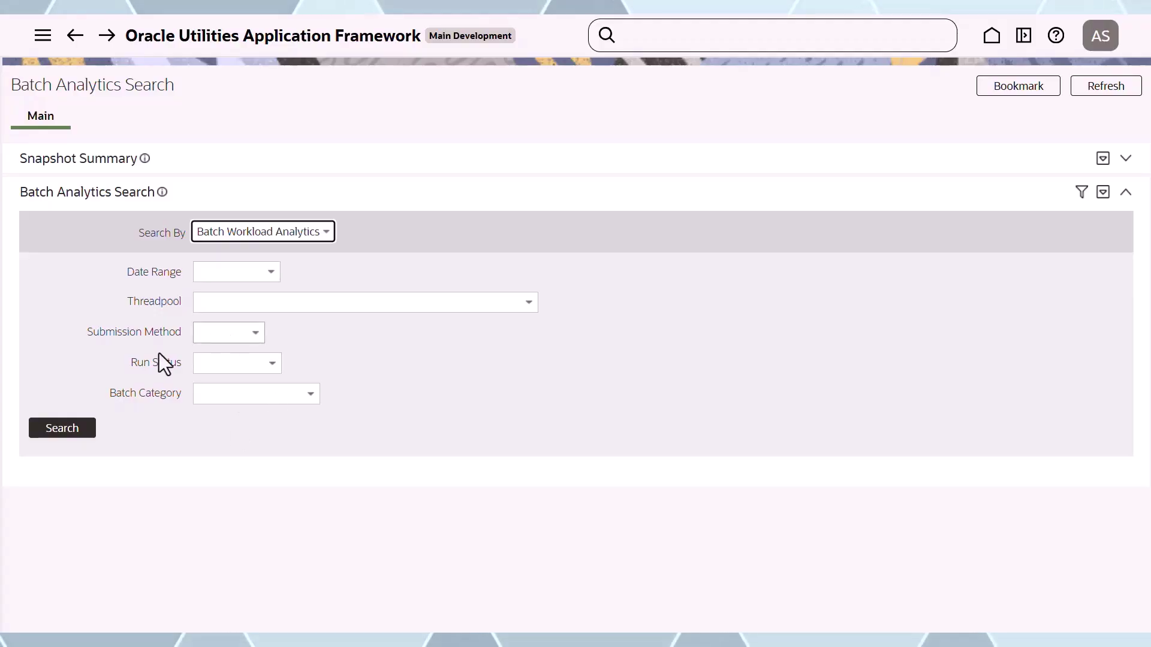
left_click(225, 272)
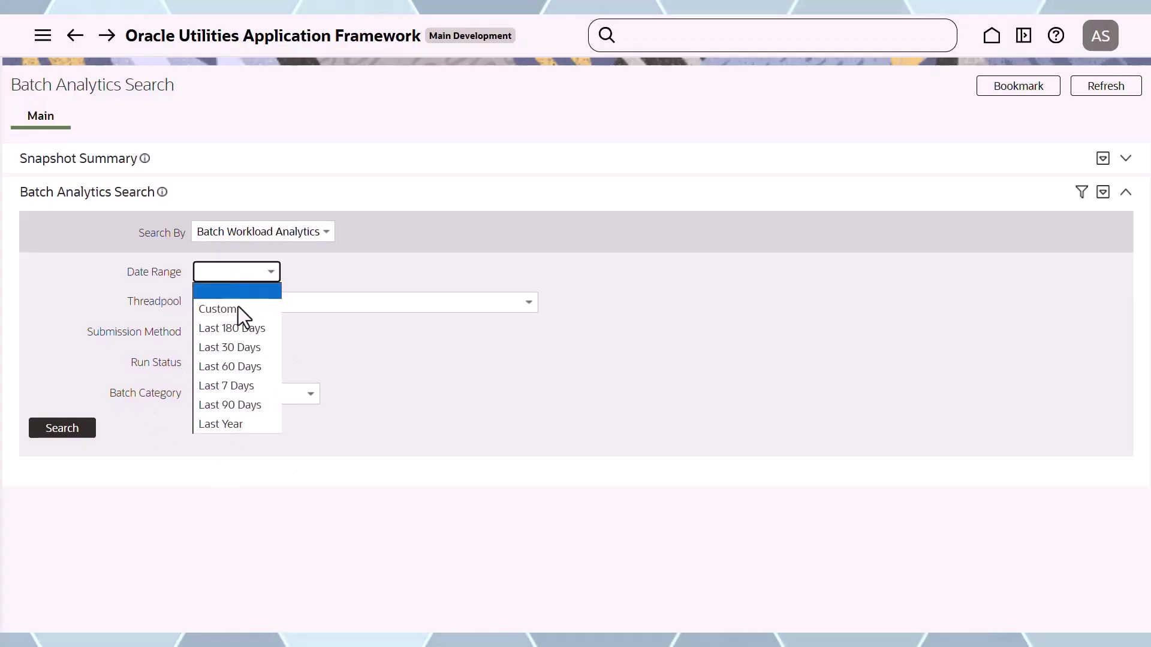
left_click(265, 406)
left_click(85, 424)
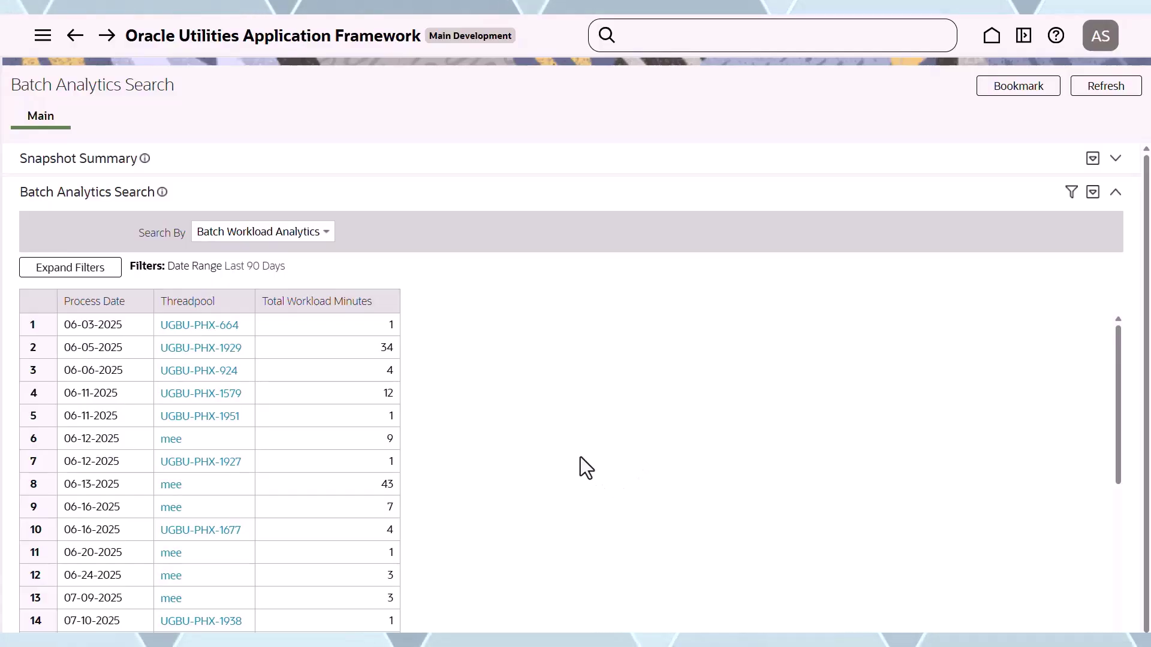
Open the workload dashboard for threadpool UGBU-PHX-1581 on 08-18-2025 and filter its workload summary with Suppress Zeros set to Yes
scroll(486, 431, "down", 5)
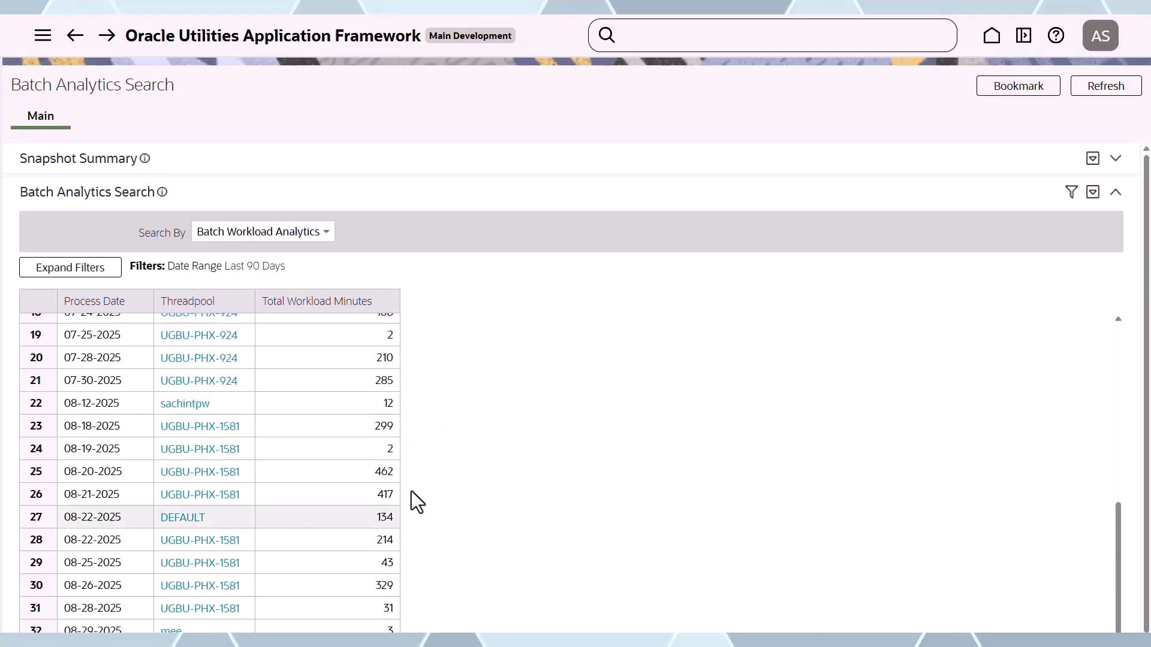
left_click(393, 434)
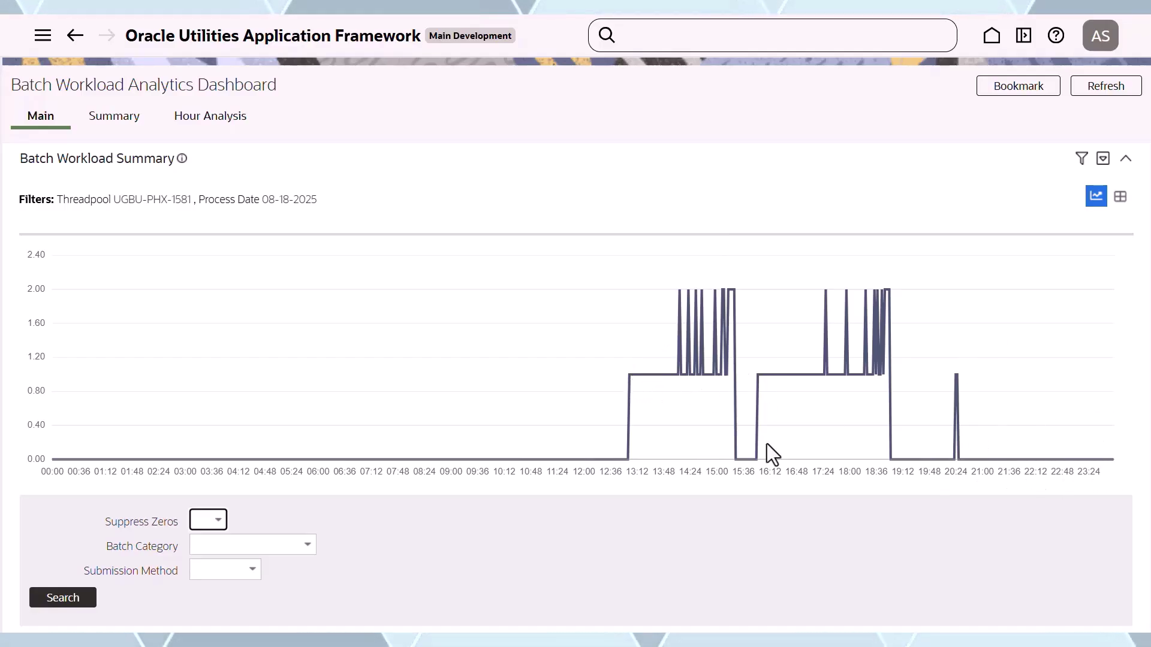
left_click(210, 519)
left_click(216, 557)
left_click(91, 595)
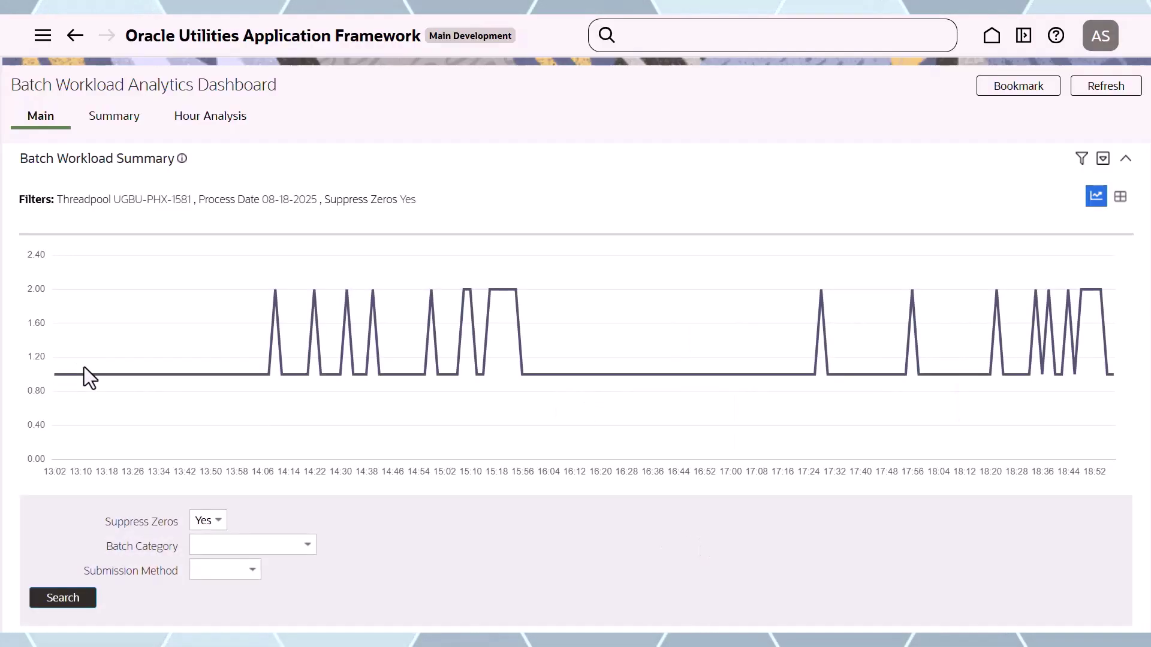
View the batch workload detail for a point on the summary chart, and examine the workload summaries by category and by submission
mouse_move(325, 373)
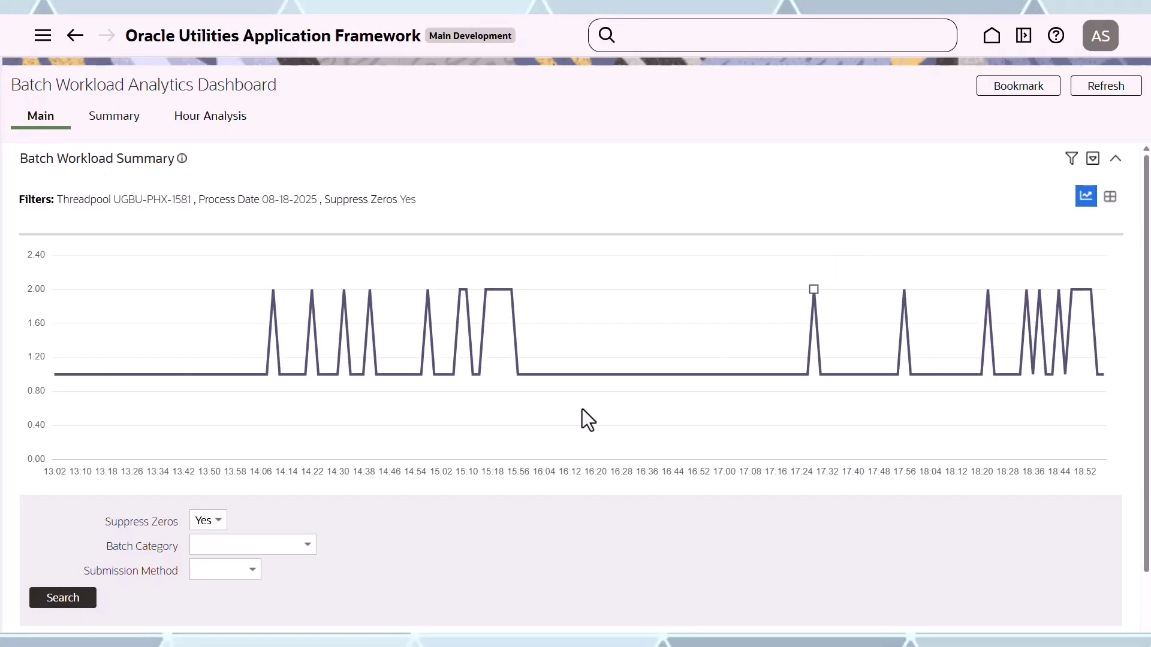
scroll(728, 445, "down", 2)
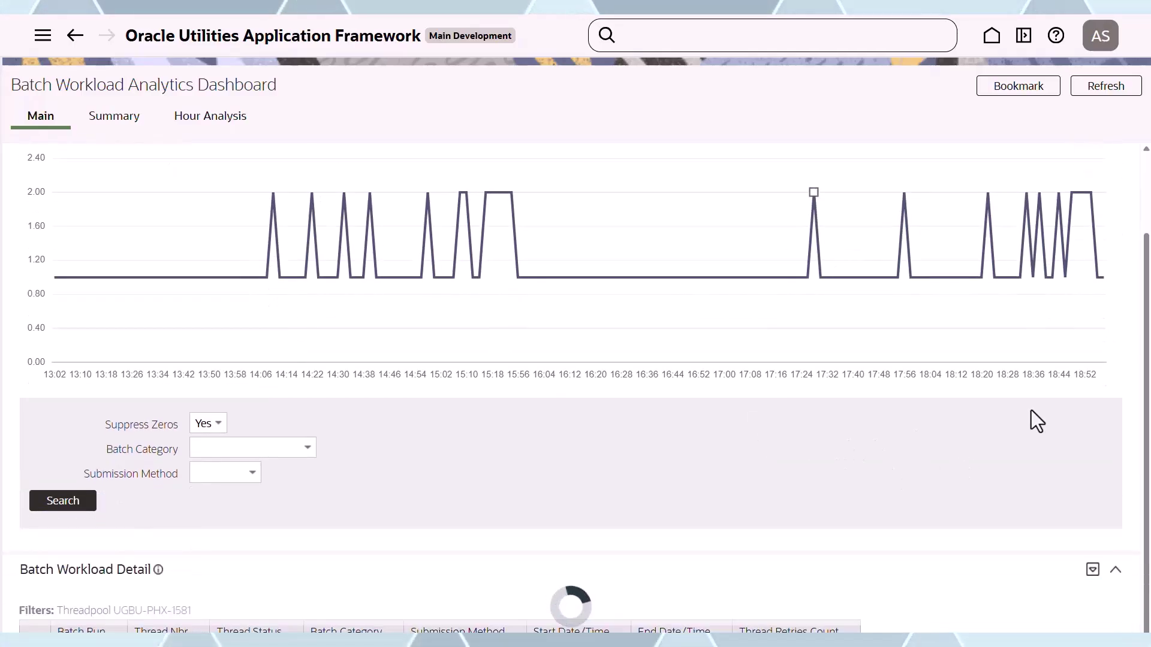
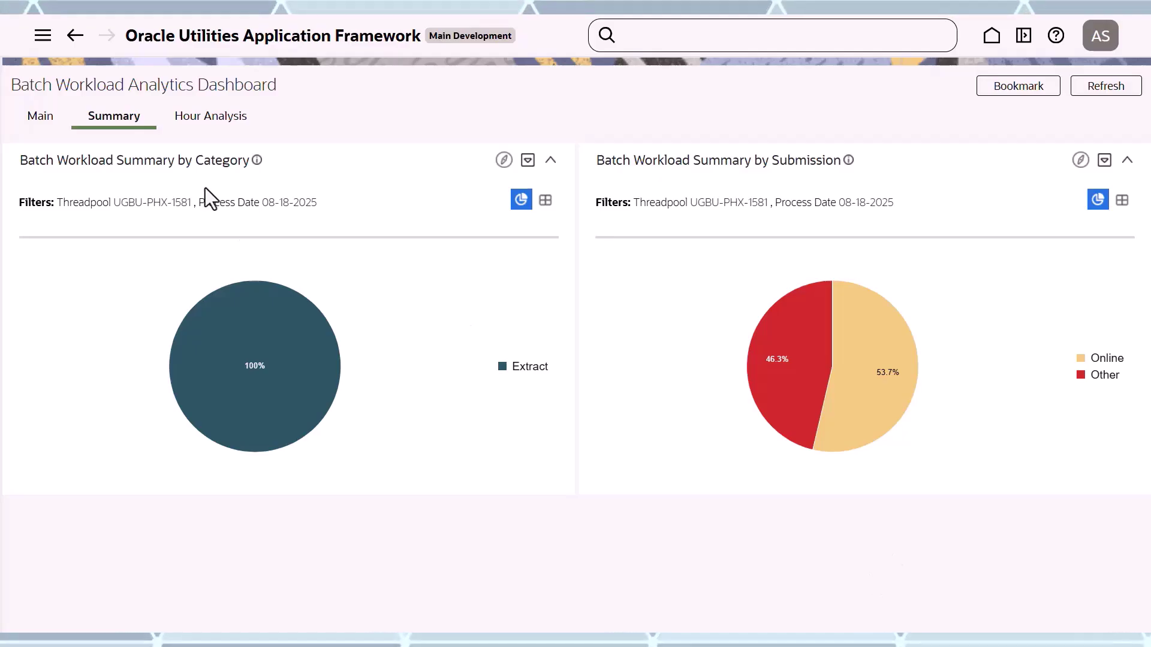
mouse_move(220, 345)
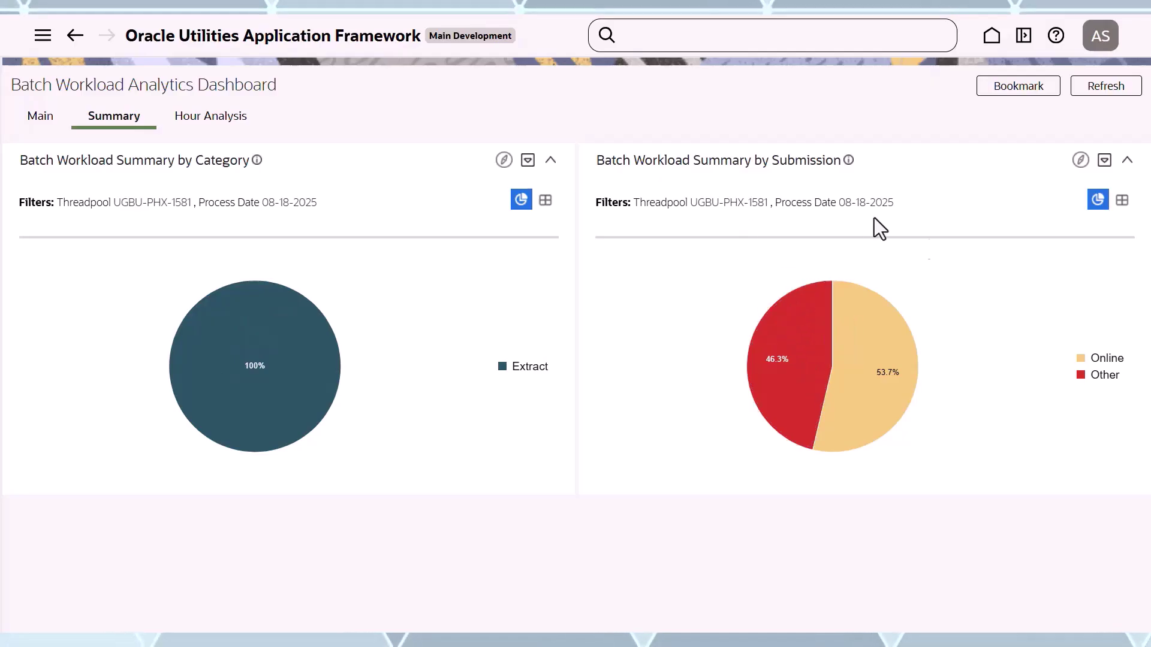
mouse_move(840, 319)
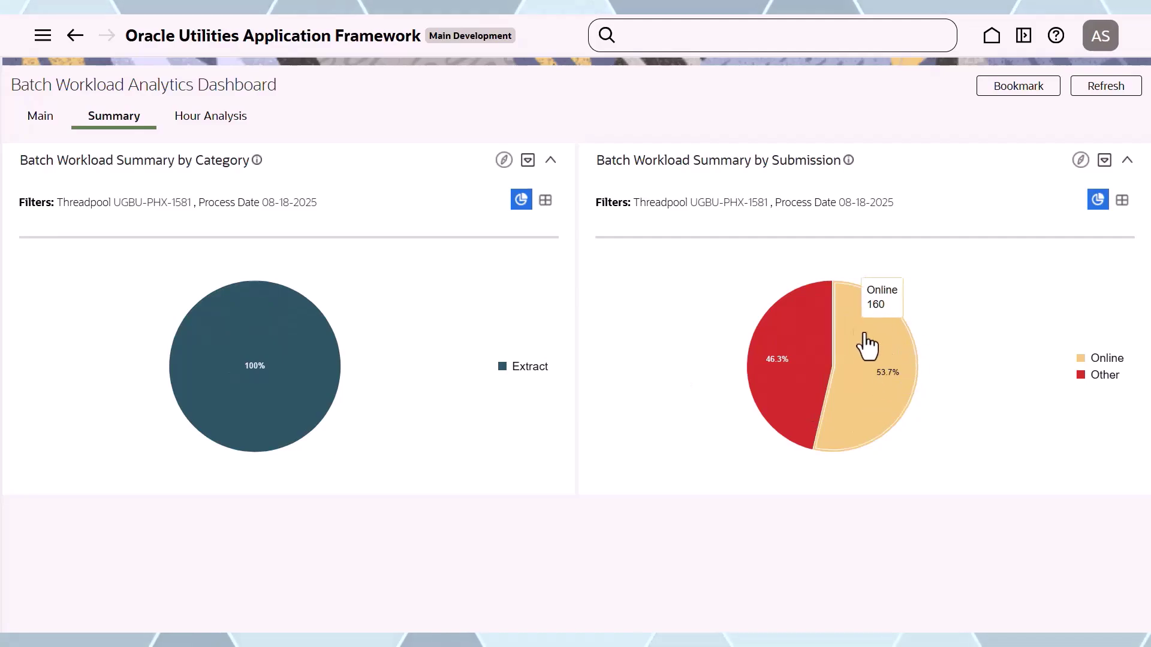
mouse_move(790, 346)
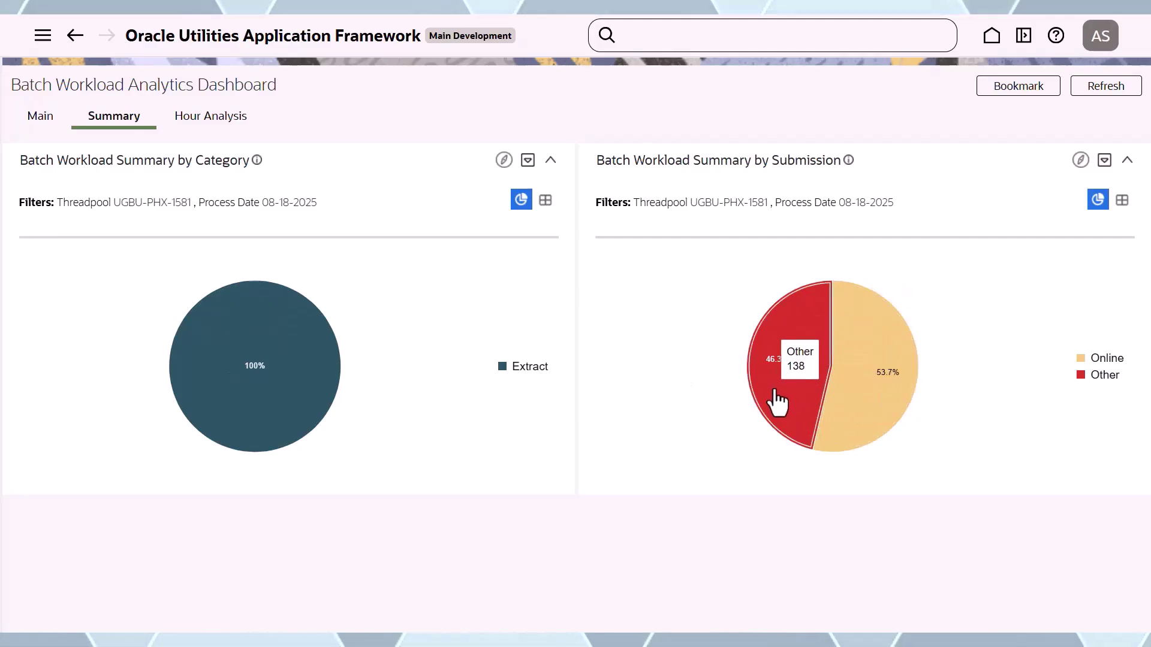
mouse_move(875, 414)
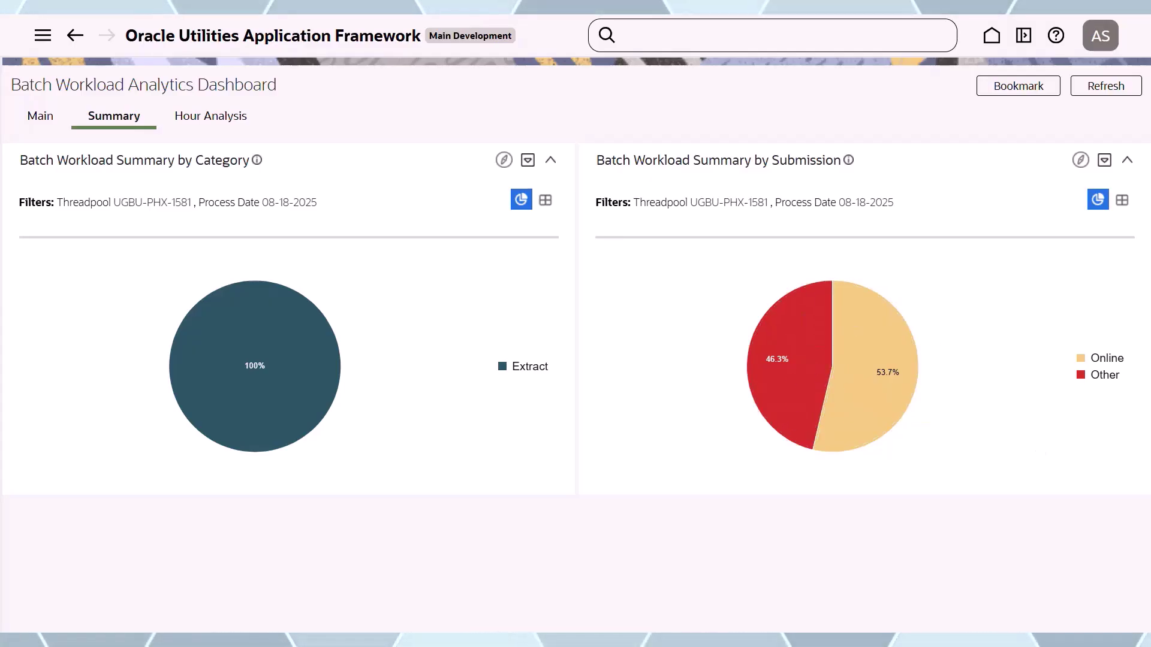
Examine the batch workload hour analysis, checking the active threads at the peak hours and the idle hours
left_click(211, 115)
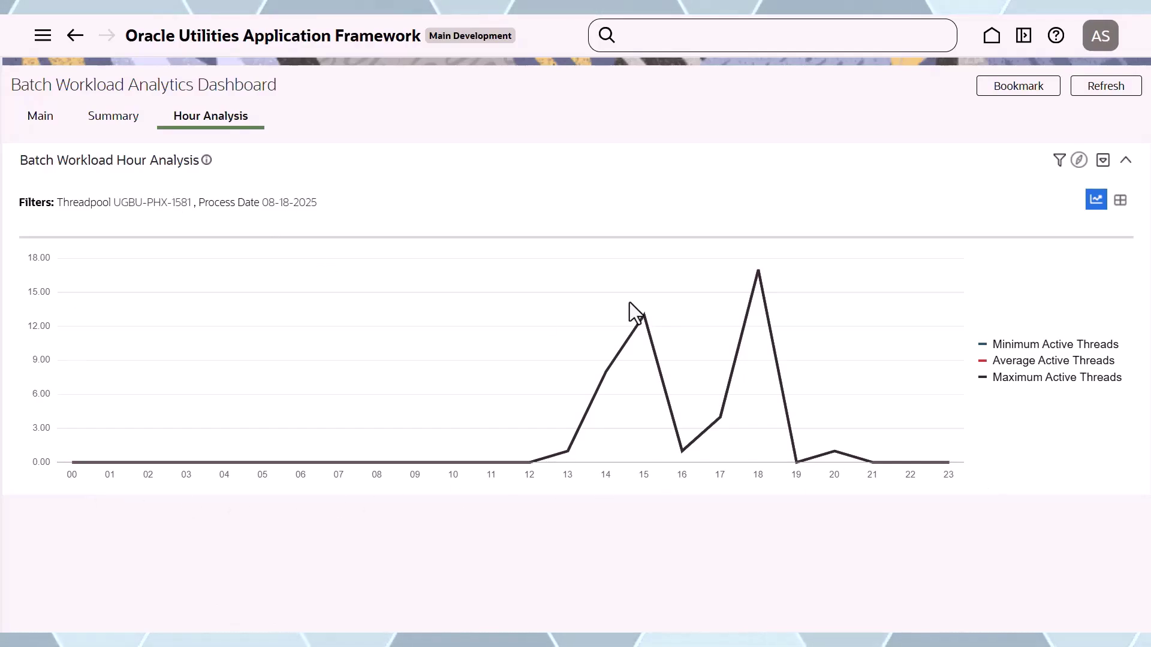
mouse_move(645, 318)
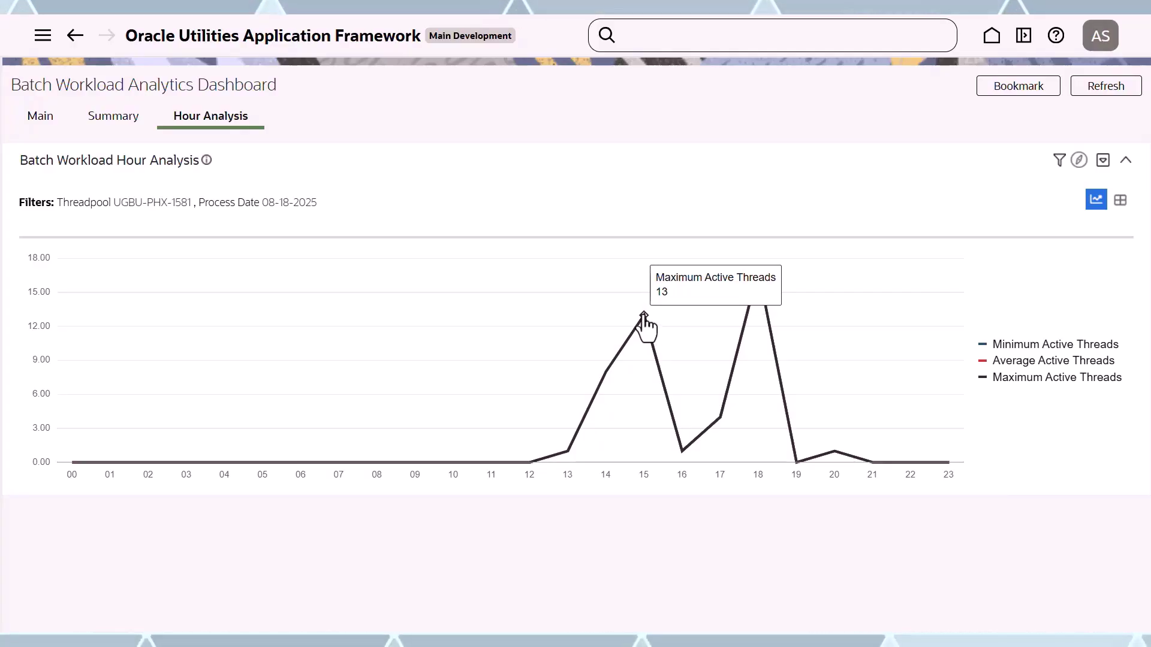
mouse_move(759, 272)
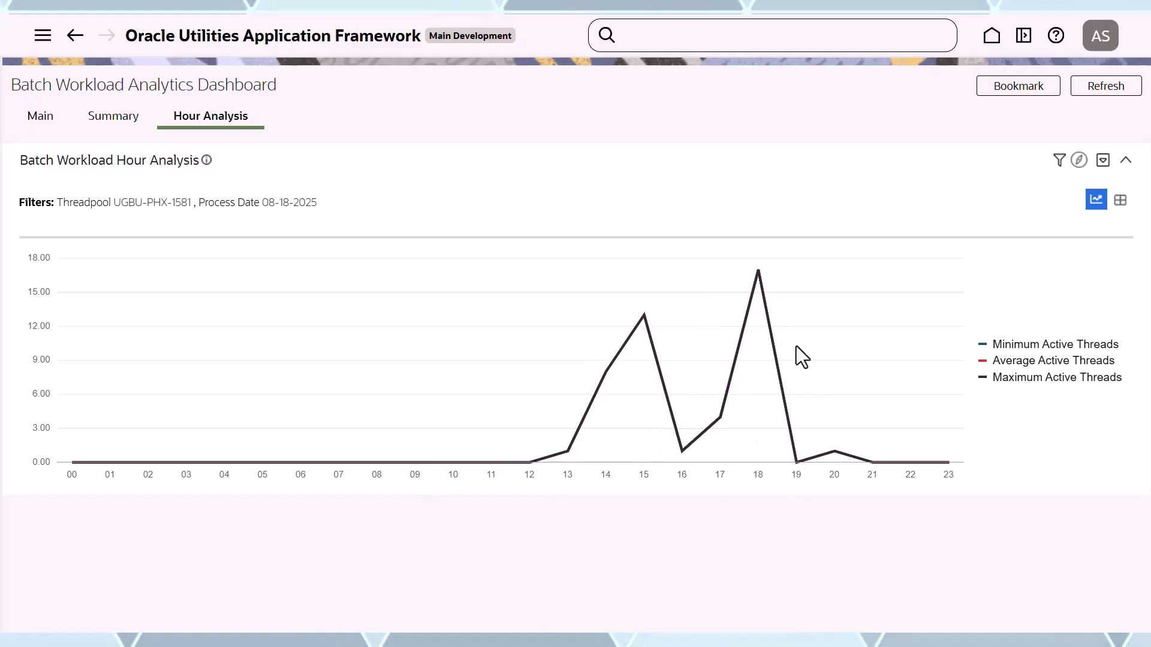
mouse_move(528, 468)
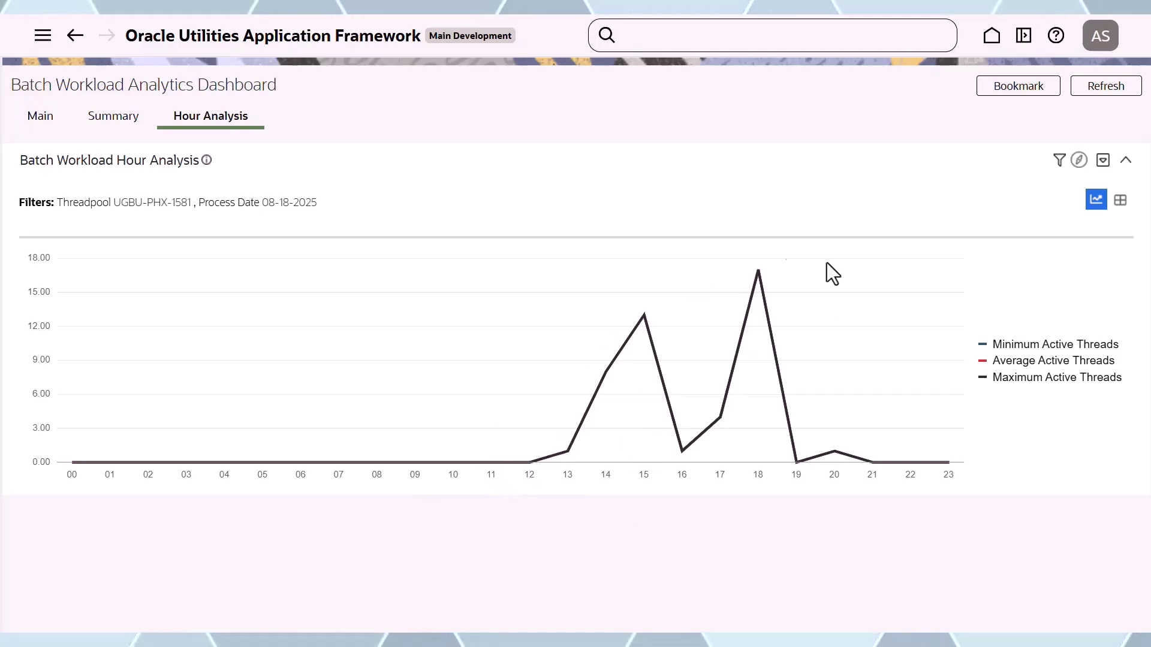
mouse_move(223, 468)
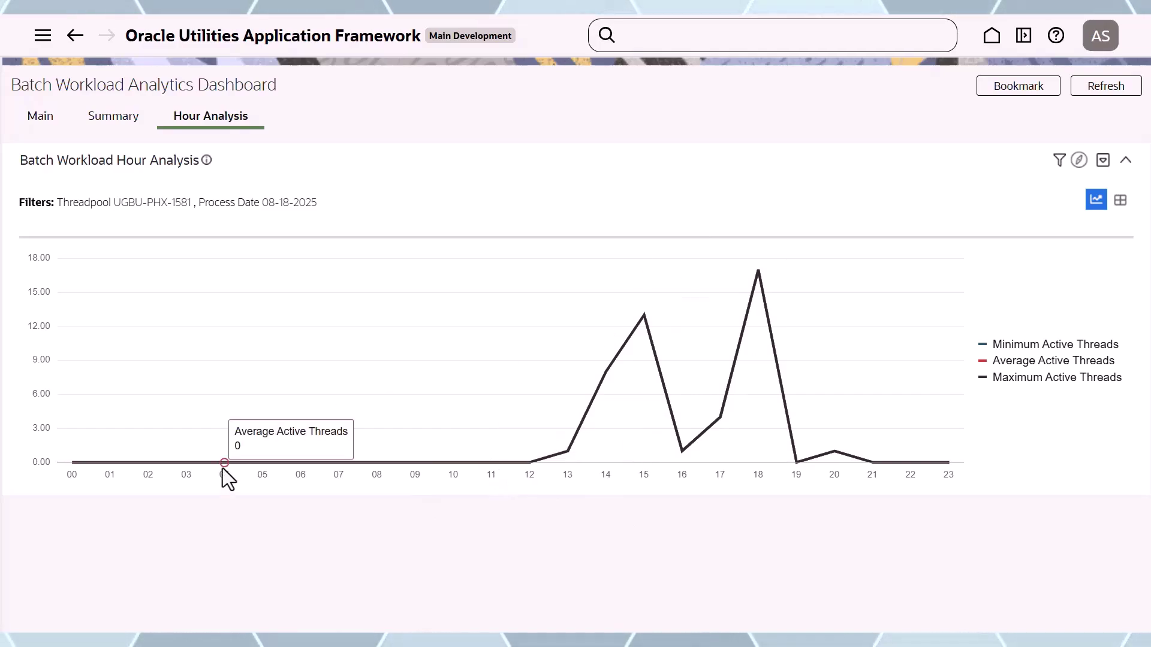